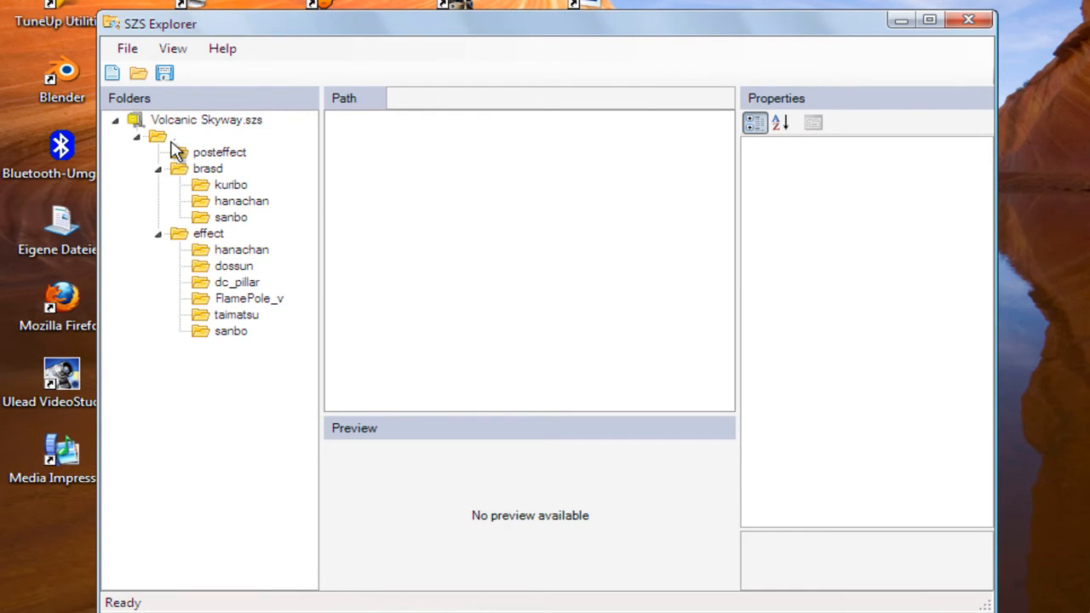
Try to export castletree2.brres from the root folder of Volcanic Skyway.szs
{"action": "left_click", "coordinate": [172, 138]}
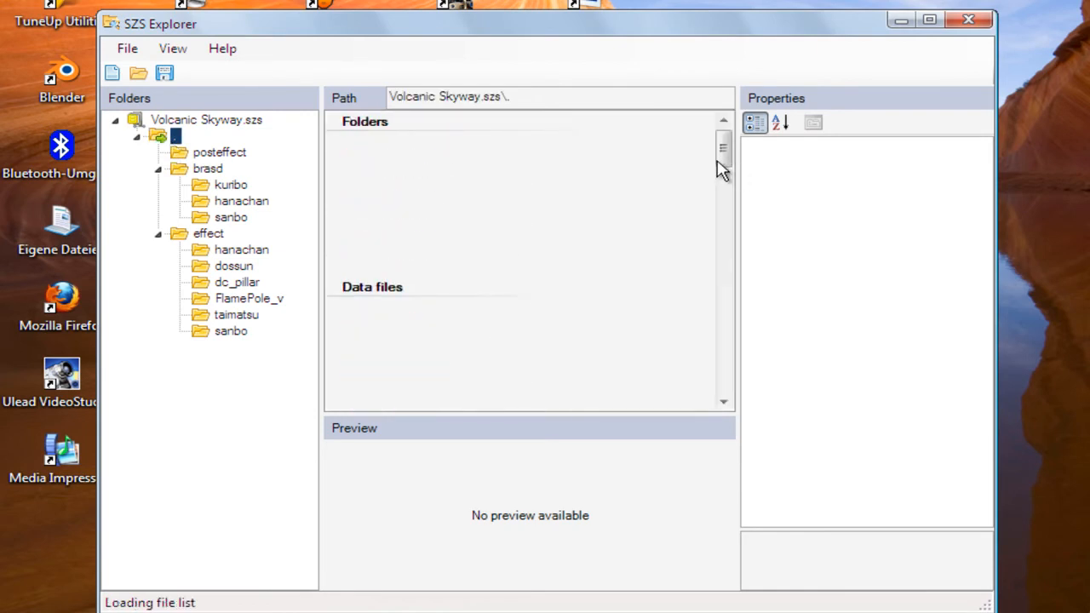
{"action": "left_click_drag", "start_coordinate": [722, 151], "coordinate": [719, 260]}
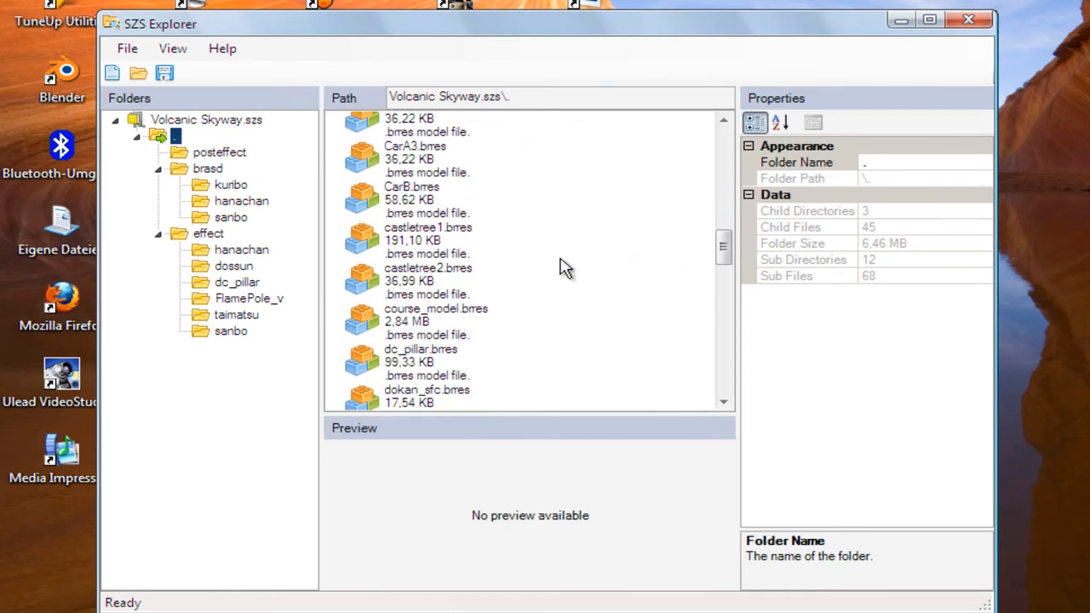
{"action": "left_click", "coordinate": [428, 277]}
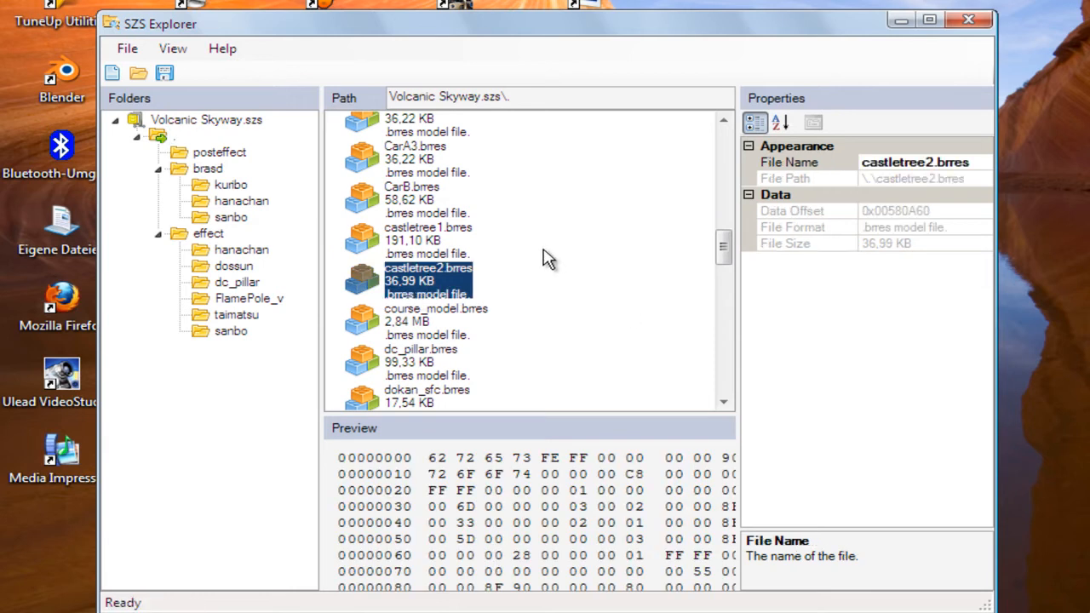
{"action": "right_click", "coordinate": [424, 303]}
{"action": "left_click", "coordinate": [477, 421]}
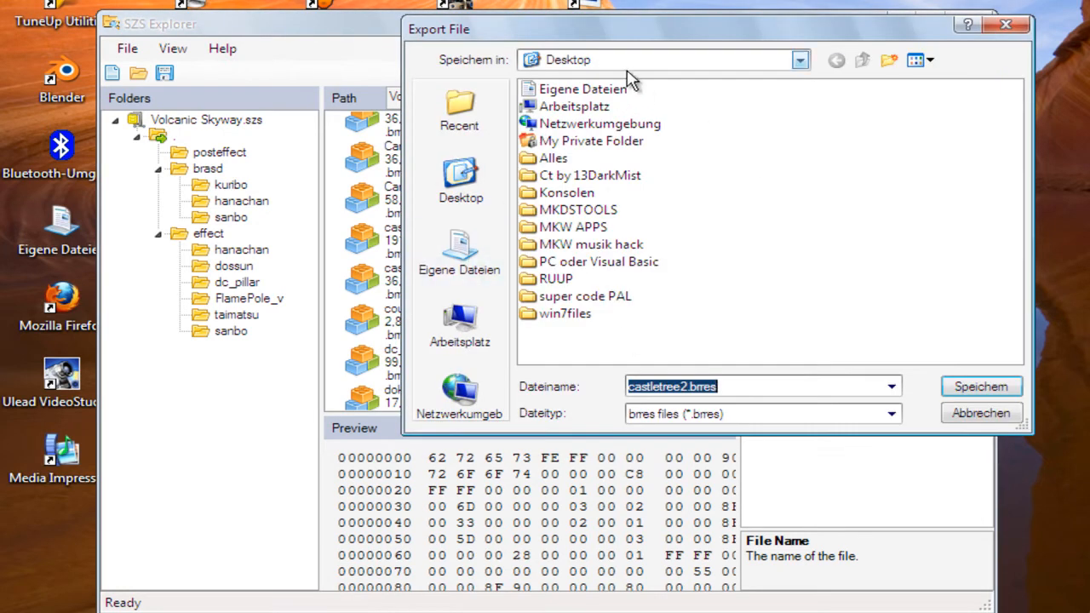
{"action": "left_click", "coordinate": [979, 414]}
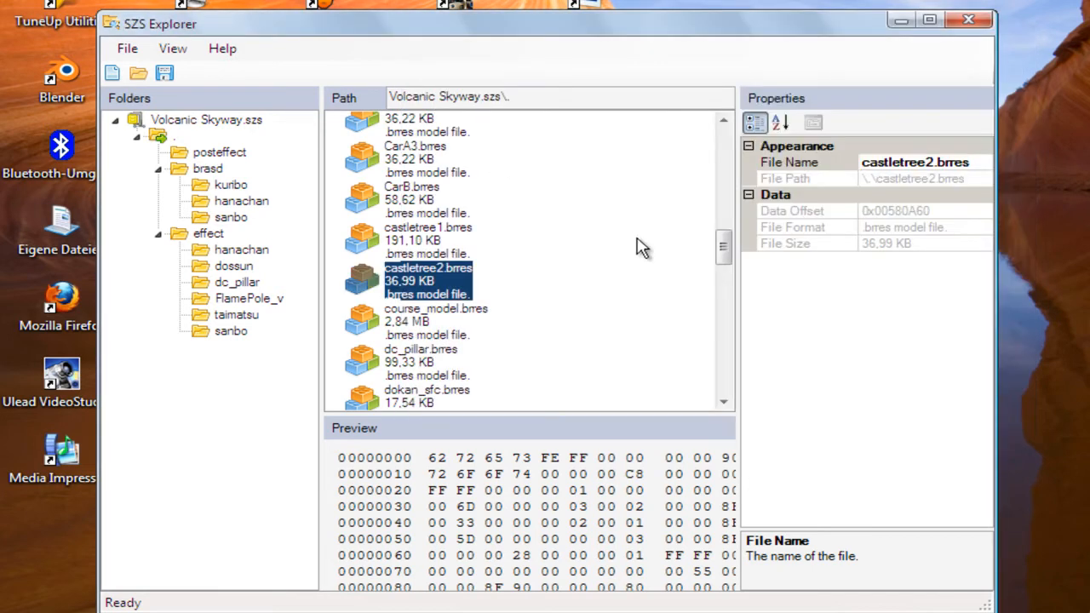
{"action": "left_click_drag", "start_coordinate": [722, 253], "coordinate": [723, 142]}
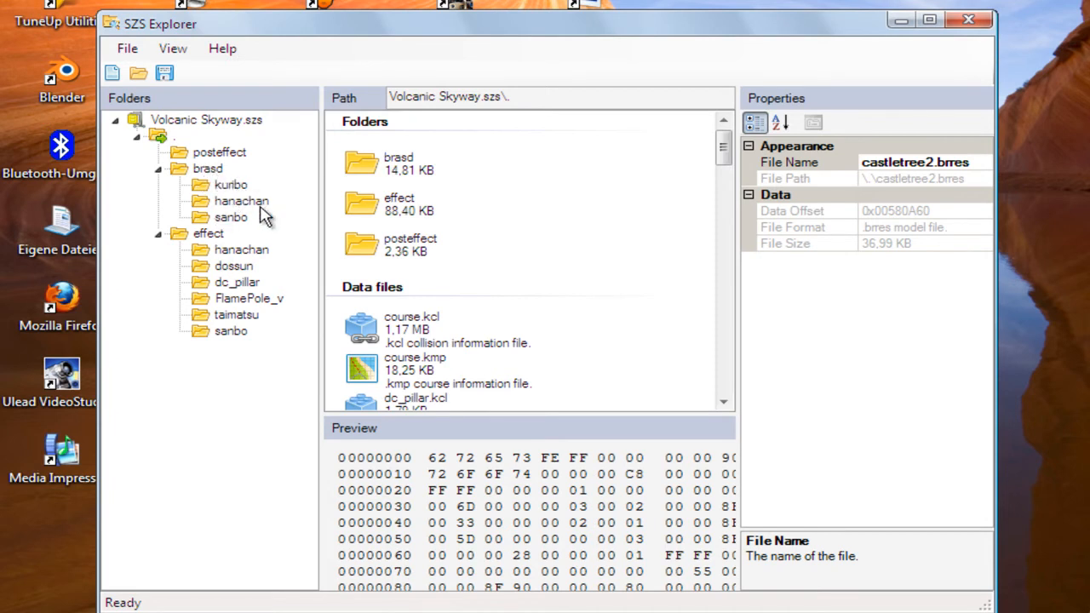
View the animation files in the kuribo folder under brasd
{"action": "left_click", "coordinate": [230, 187]}
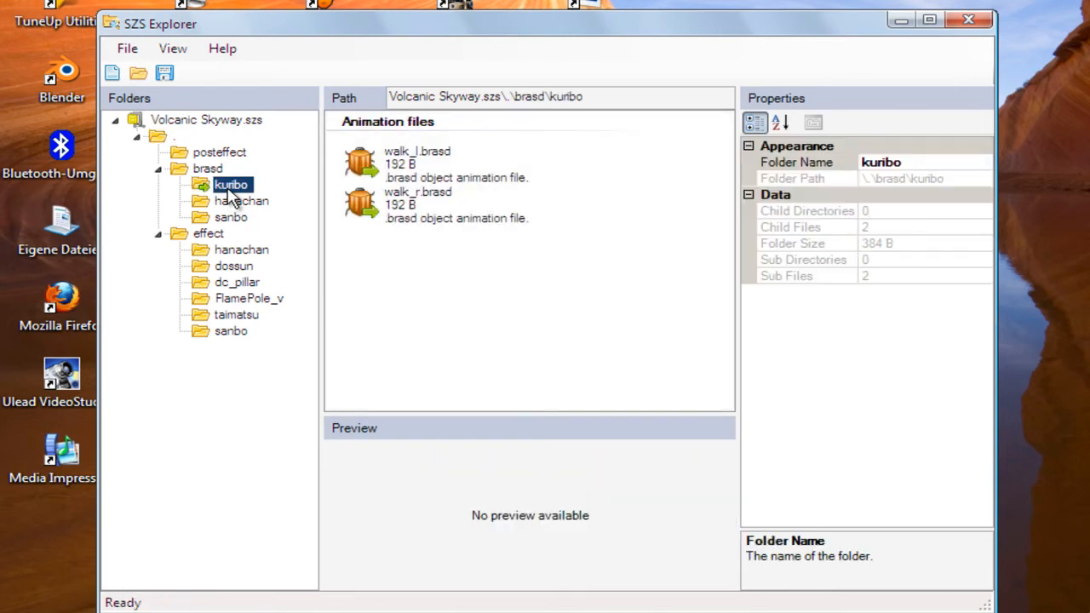
{"action": "right_click", "coordinate": [231, 191]}
{"action": "left_click", "coordinate": [335, 44]}
Examine the .kcl collision files in the archive's root folder, including tree.kcl and the kinoko variants
{"action": "left_click", "coordinate": [169, 142]}
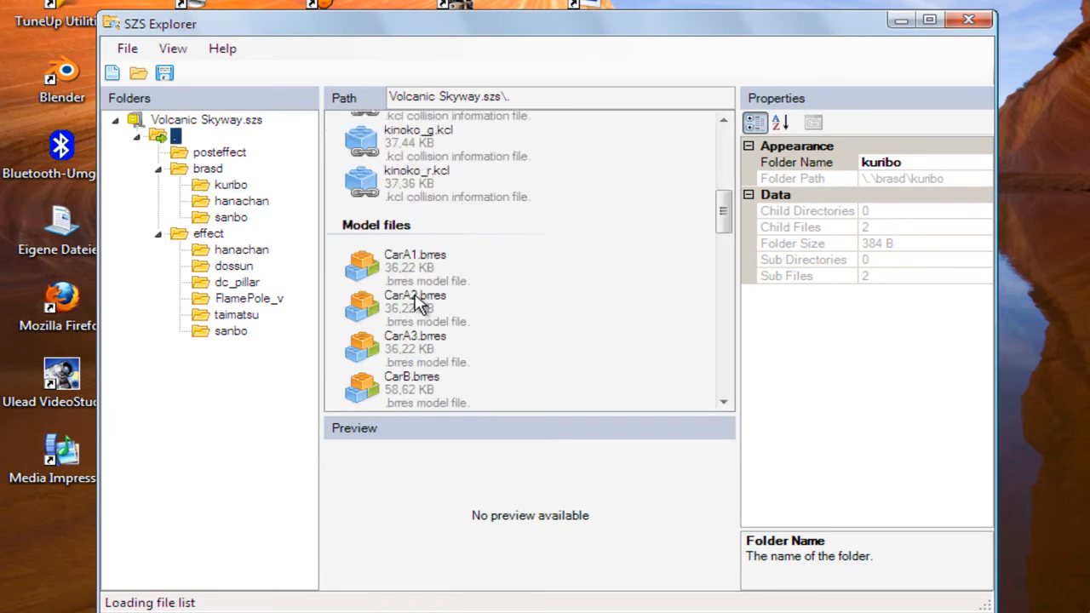
{"action": "scroll", "coordinate": [528, 273], "scroll_direction": "down", "scroll_amount": 3}
{"action": "left_click_drag", "start_coordinate": [727, 228], "coordinate": [723, 194]}
{"action": "left_click", "coordinate": [413, 214]}
{"action": "left_click", "coordinate": [417, 254]}
{"action": "left_click", "coordinate": [419, 294]}
{"action": "left_click", "coordinate": [422, 335]}
{"action": "left_click", "coordinate": [426, 371]}
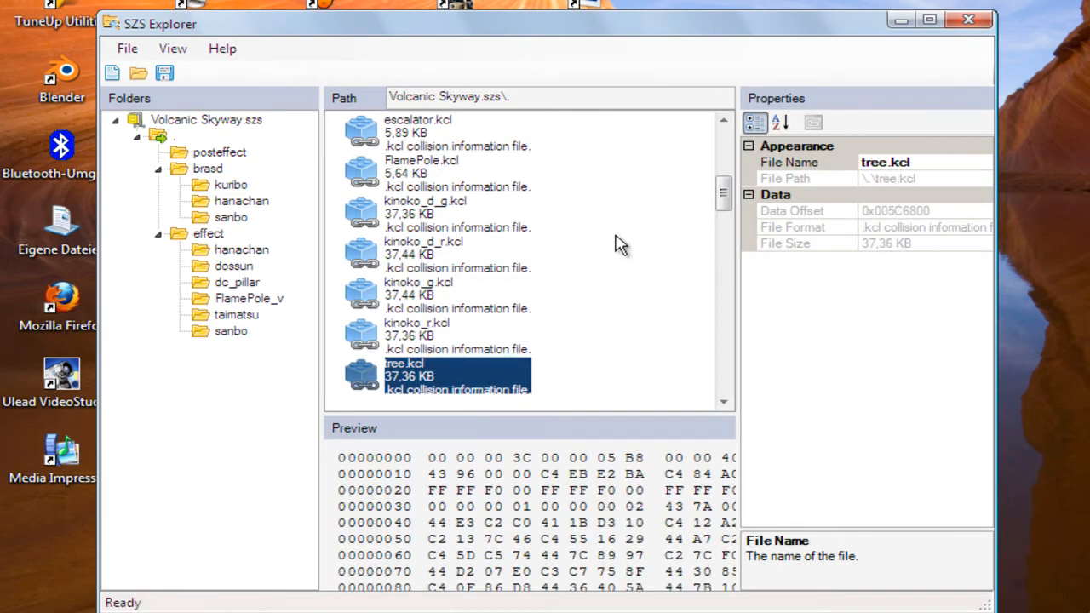
{"action": "mouse_move", "coordinate": [720, 202]}
{"action": "left_mouse_down"}
{"action": "mouse_move", "coordinate": [723, 142]}
{"action": "mouse_move", "coordinate": [727, 182]}
{"action": "left_mouse_up"}
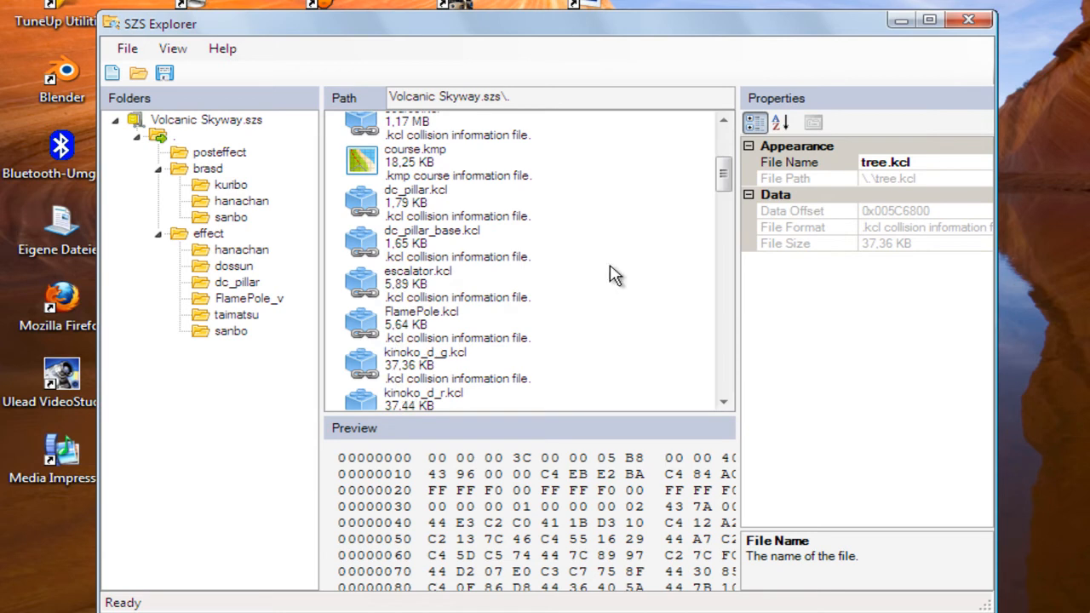
{"action": "left_click_drag", "start_coordinate": [723, 176], "coordinate": [721, 215]}
{"action": "left_click", "coordinate": [430, 241]}
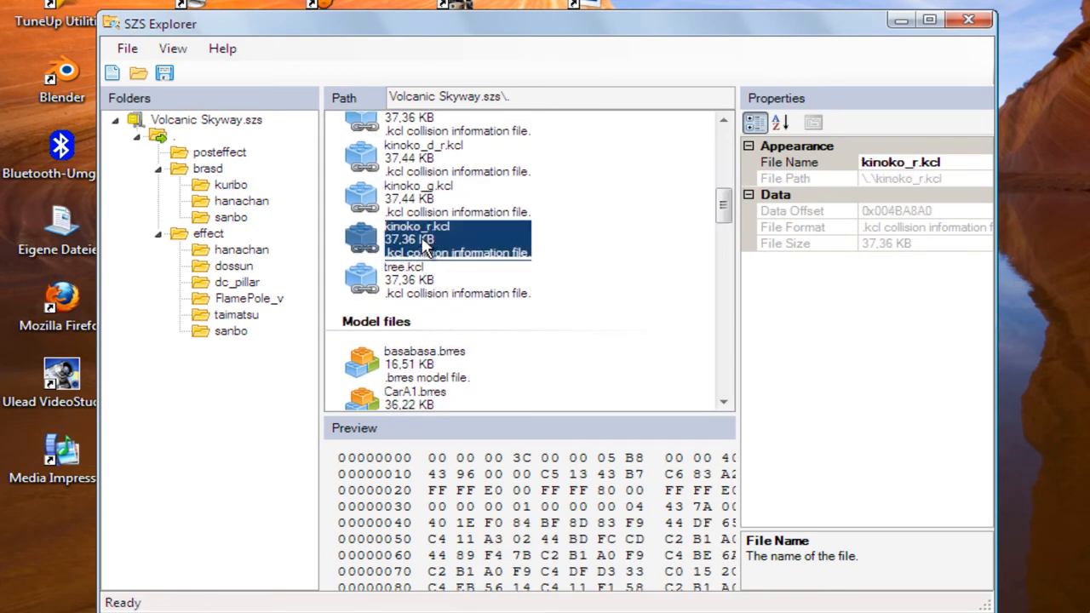
{"action": "left_click", "coordinate": [421, 210]}
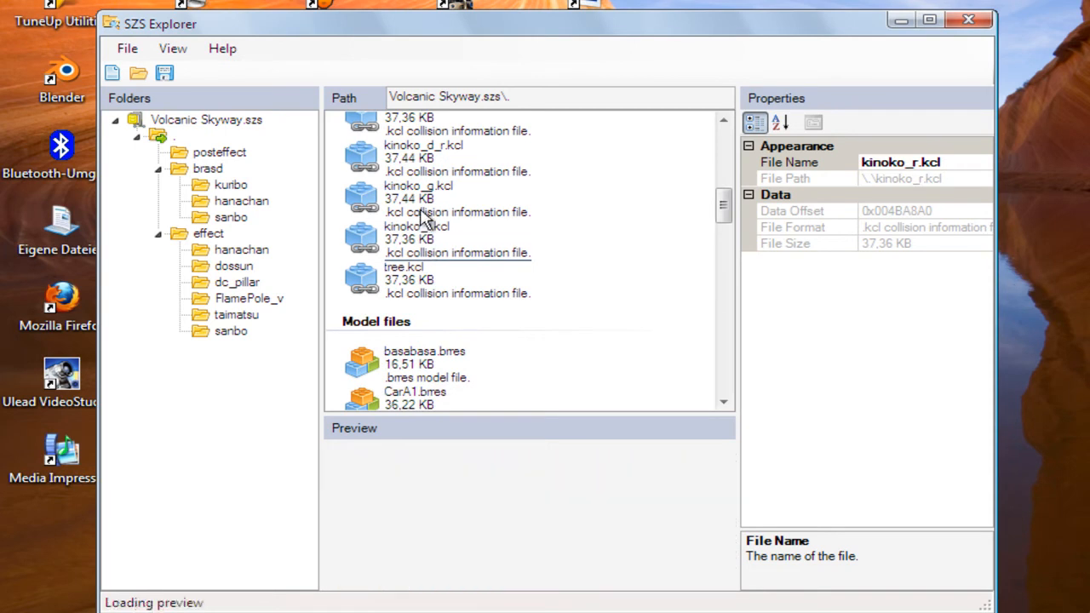
{"action": "left_click", "coordinate": [430, 162]}
{"action": "left_click", "coordinate": [432, 130]}
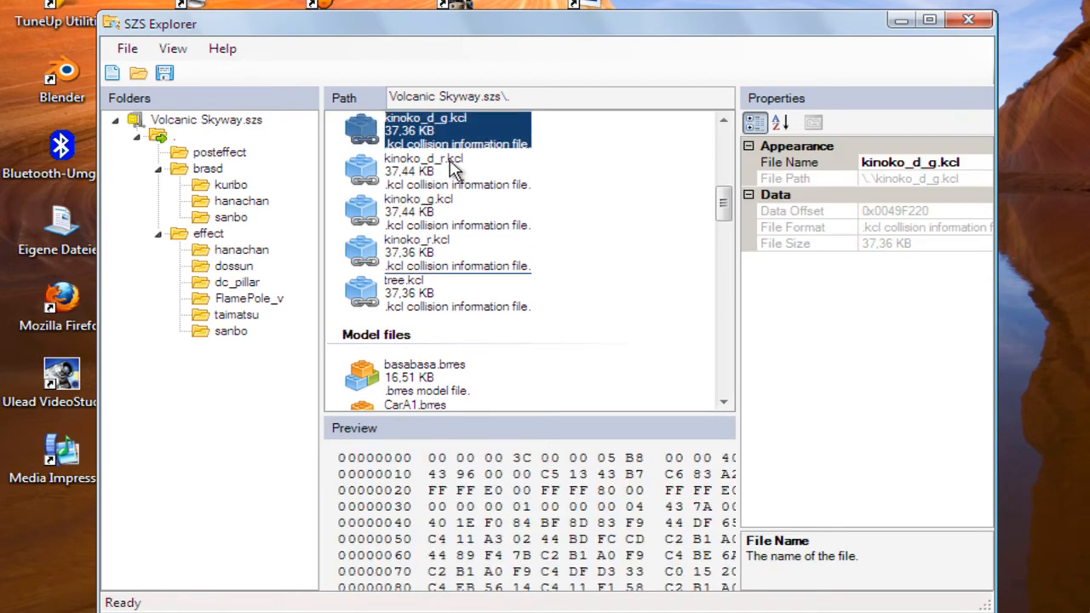
{"action": "scroll", "coordinate": [452, 167], "scroll_direction": "up", "scroll_amount": 5}
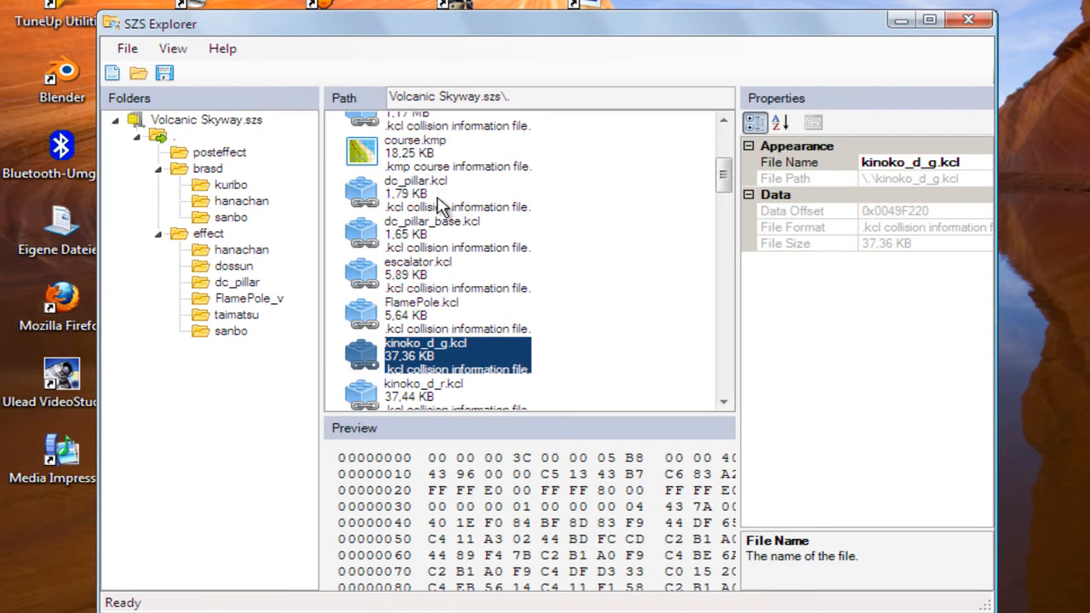
{"action": "scroll", "coordinate": [430, 189], "scroll_direction": "up", "scroll_amount": 3}
{"action": "scroll", "coordinate": [477, 222], "scroll_direction": "down", "scroll_amount": 8}
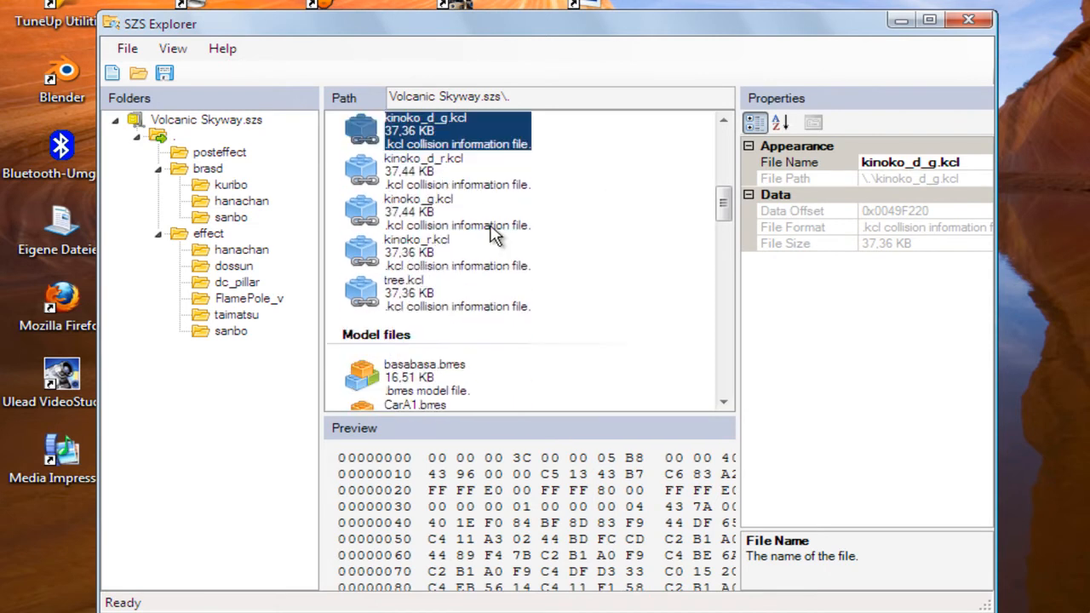
Look through the .brres model files in the root folder and inspect kinokoT1.brres and kinoko.brres
{"action": "scroll", "coordinate": [494, 234], "scroll_direction": "down", "scroll_amount": 5}
{"action": "scroll", "coordinate": [492, 238], "scroll_direction": "down", "scroll_amount": 7}
{"action": "scroll", "coordinate": [468, 343], "scroll_direction": "down", "scroll_amount": 7}
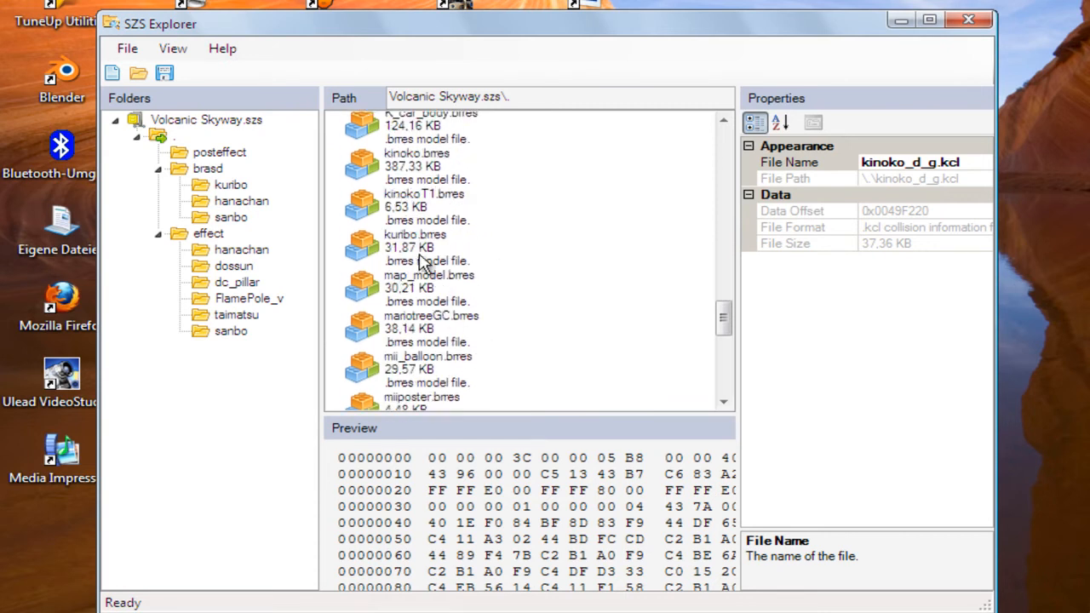
{"action": "scroll", "coordinate": [443, 374], "scroll_direction": "down", "scroll_amount": 2}
{"action": "scroll", "coordinate": [479, 378], "scroll_direction": "down", "scroll_amount": 6}
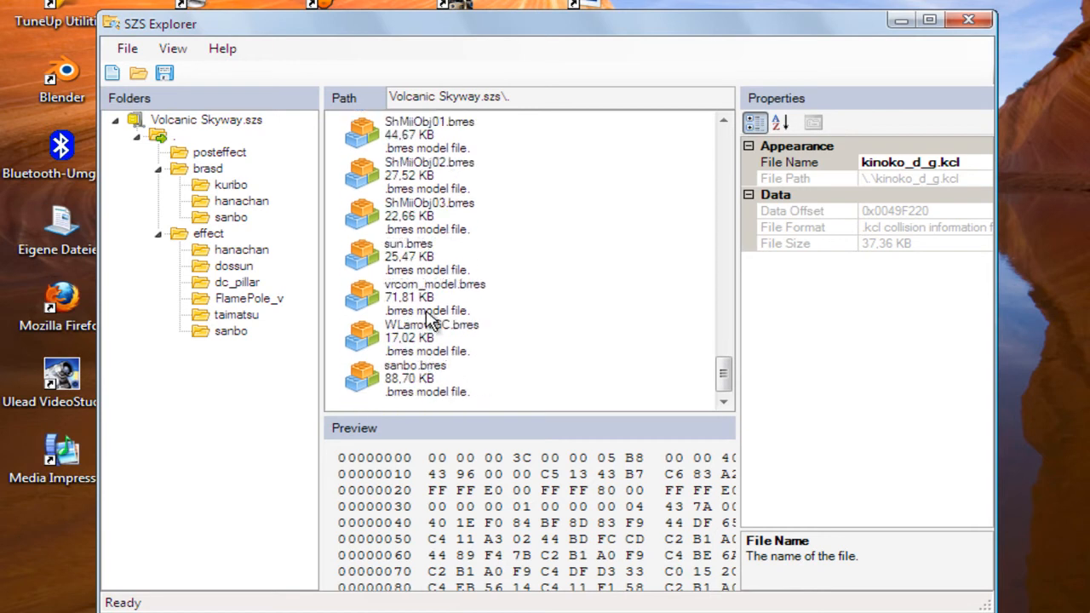
{"action": "scroll", "coordinate": [442, 252], "scroll_direction": "up", "scroll_amount": 15}
{"action": "scroll", "coordinate": [441, 252], "scroll_direction": "down", "scroll_amount": 4}
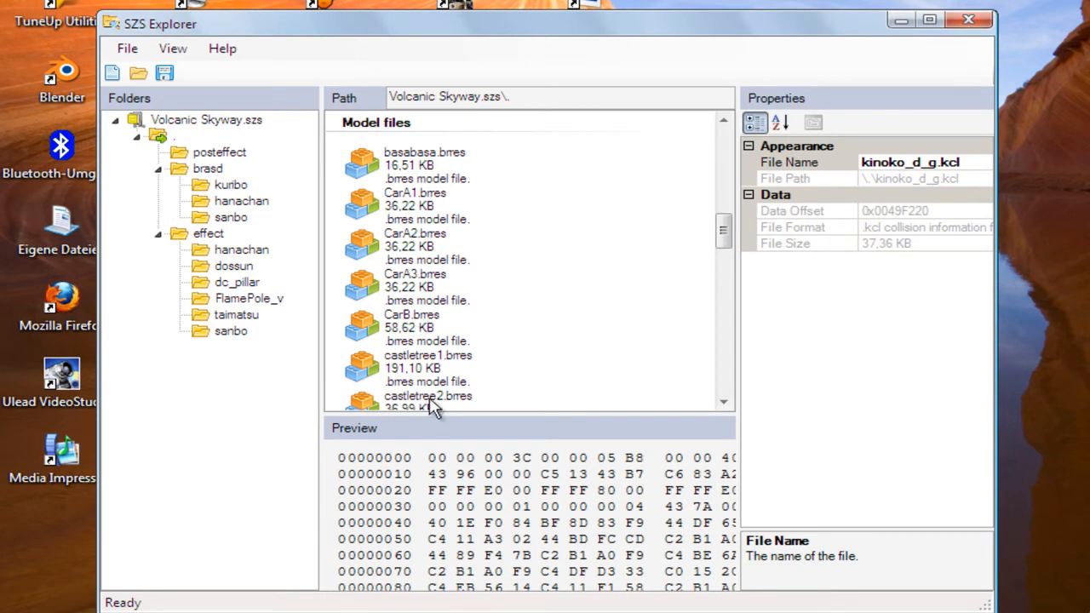
{"action": "scroll", "coordinate": [447, 366], "scroll_direction": "down", "scroll_amount": 2}
{"action": "scroll", "coordinate": [435, 397], "scroll_direction": "down", "scroll_amount": 2}
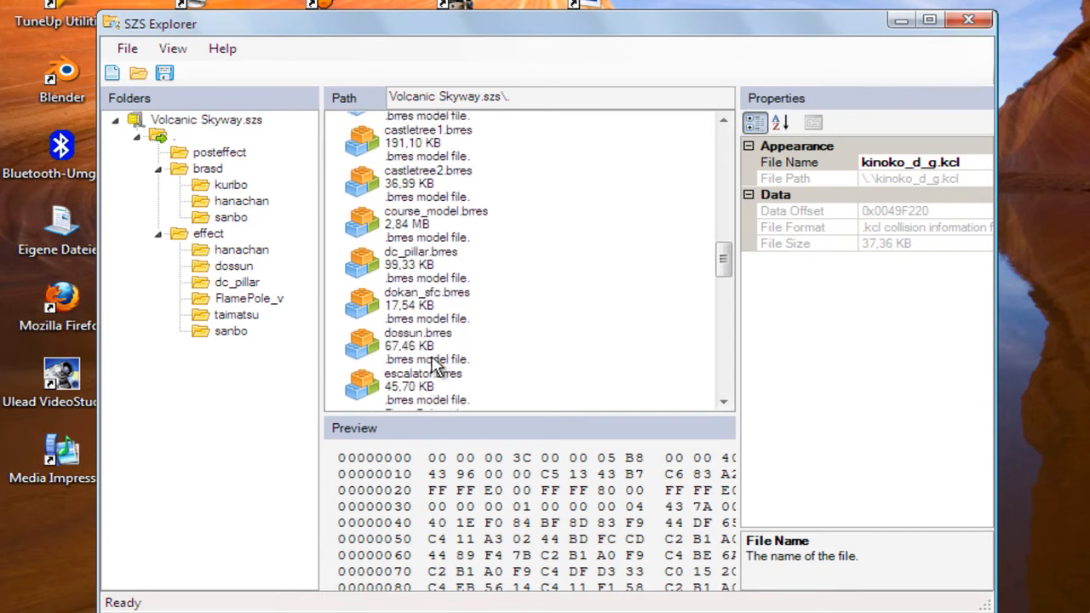
{"action": "scroll", "coordinate": [434, 364], "scroll_direction": "down", "scroll_amount": 3}
{"action": "scroll", "coordinate": [447, 384], "scroll_direction": "down", "scroll_amount": 3}
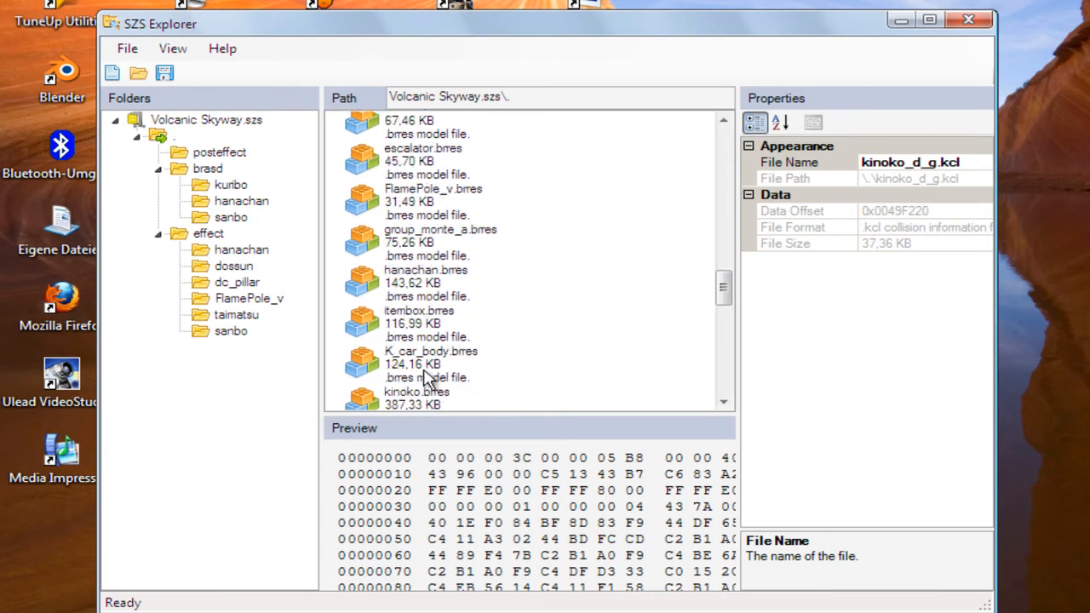
{"action": "scroll", "coordinate": [435, 379], "scroll_direction": "down", "scroll_amount": 3}
{"action": "left_click", "coordinate": [407, 337]}
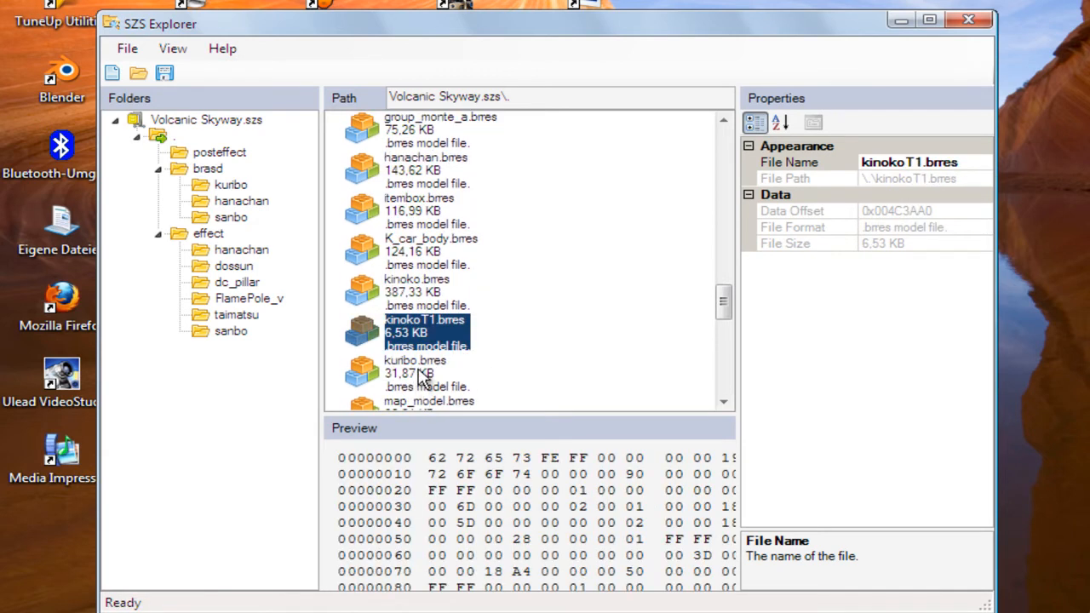
{"action": "left_click", "coordinate": [434, 294]}
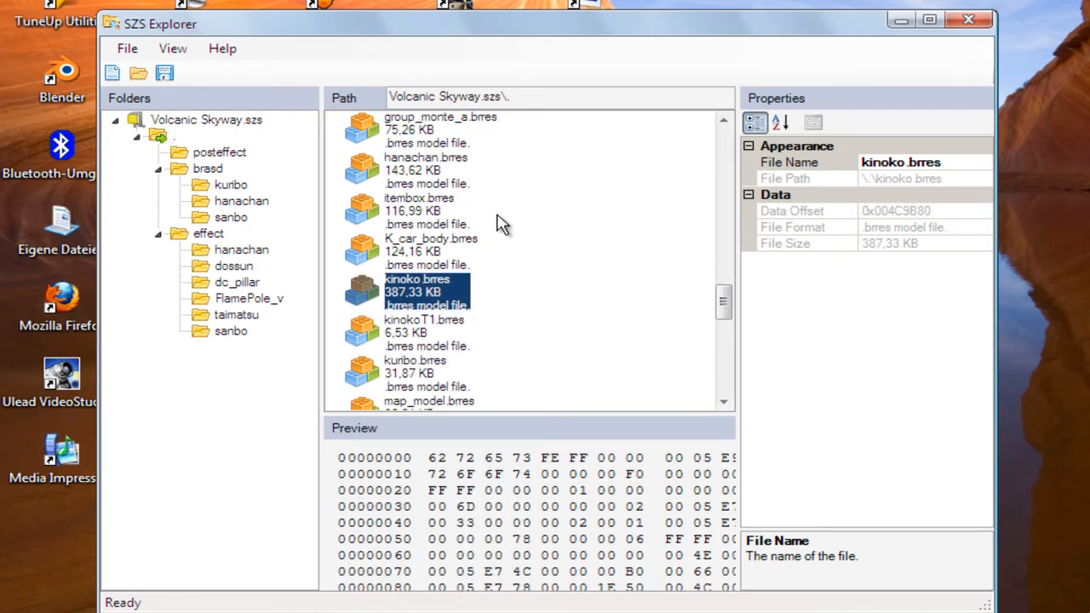
Open the GCN Dry Dry Desert.szs archive and view the sanbo folder under brasd
{"action": "left_click", "coordinate": [138, 72]}
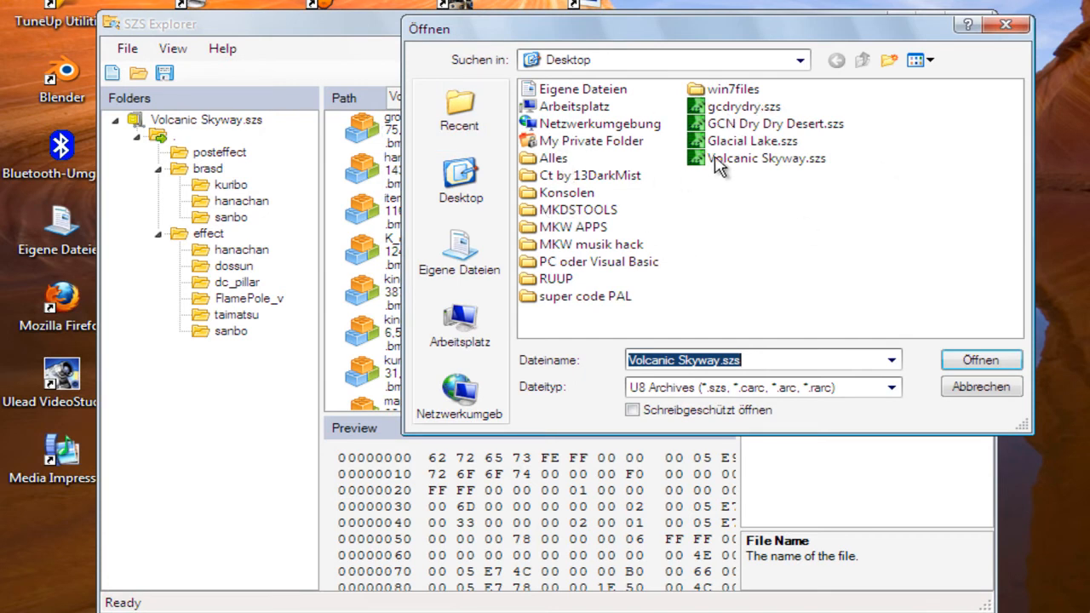
{"action": "double_click", "coordinate": [753, 126]}
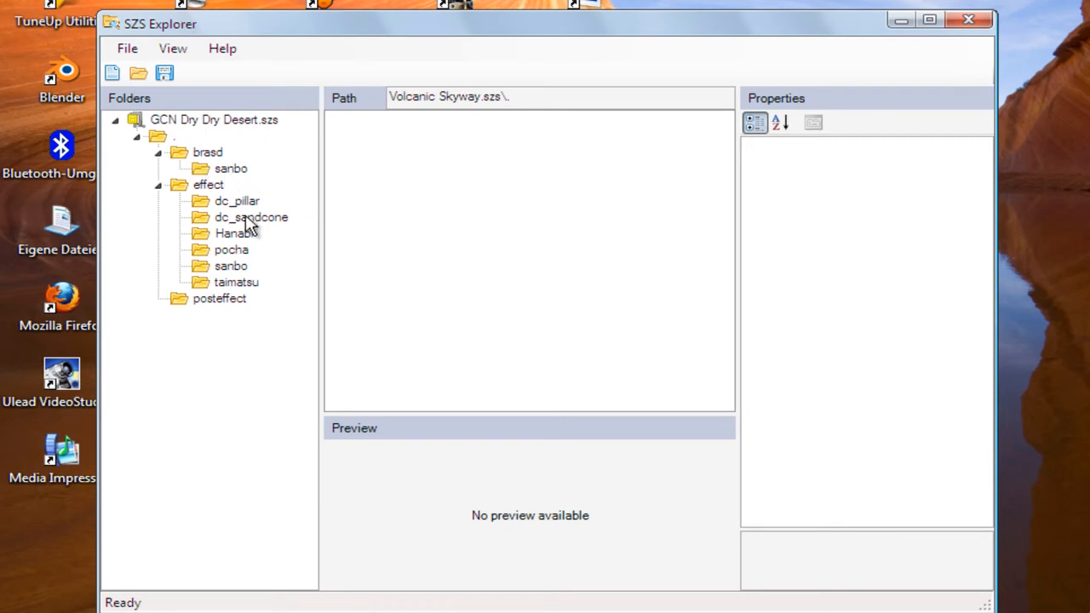
{"action": "left_click", "coordinate": [232, 169]}
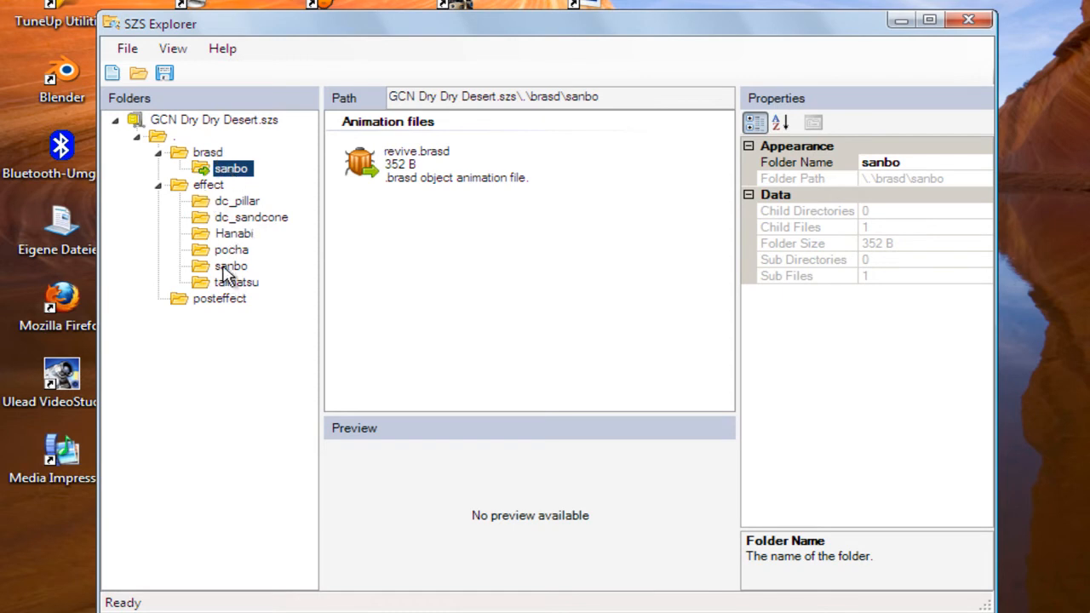
Create a new folder named kuribo inside the brasd folder
{"action": "left_click", "coordinate": [183, 155]}
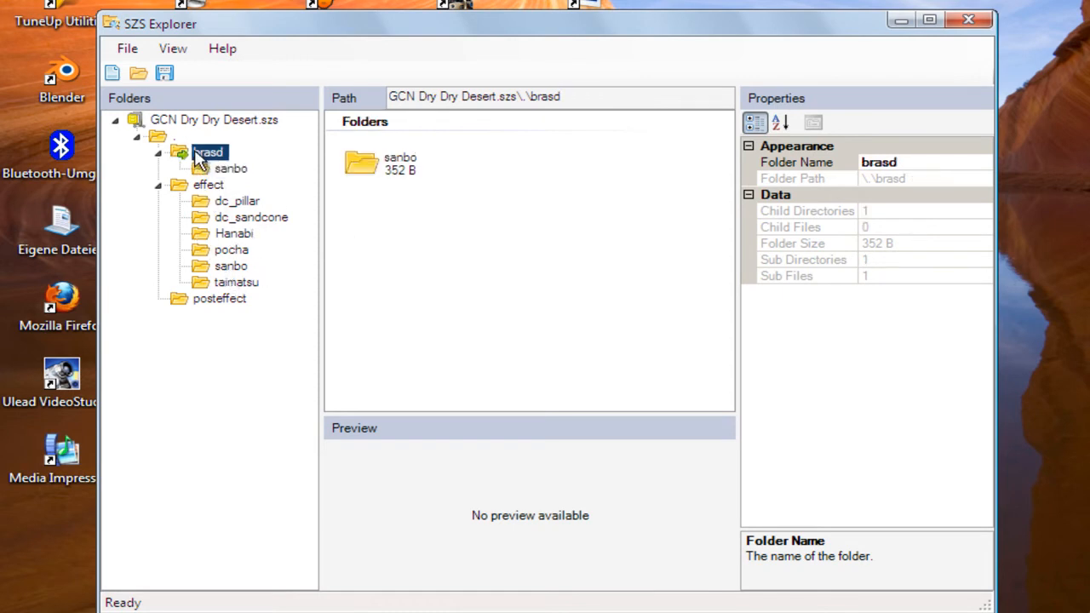
{"action": "right_click", "coordinate": [430, 293]}
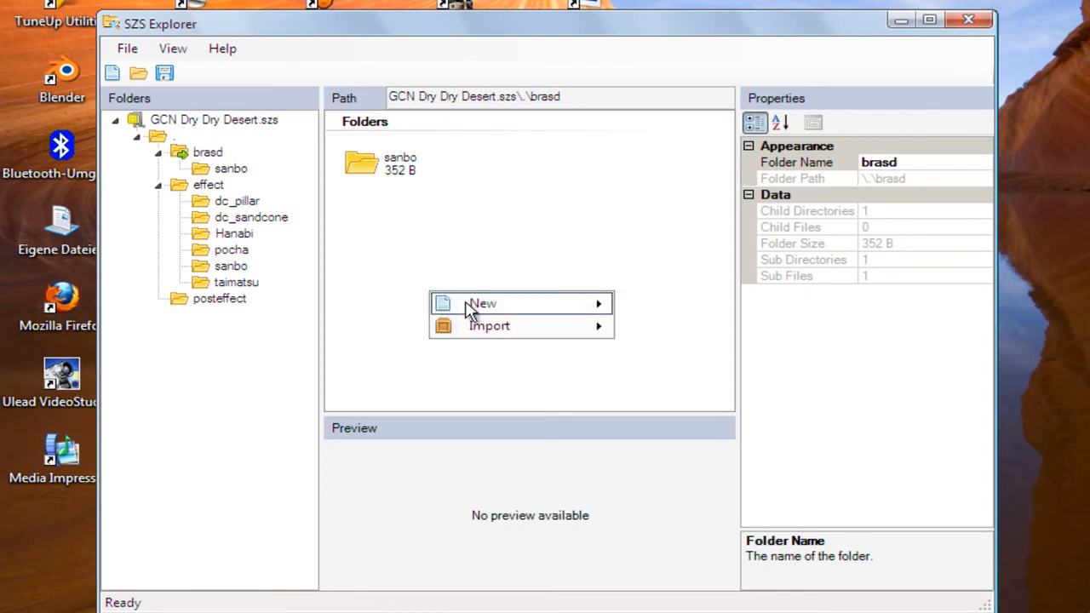
{"action": "mouse_move", "coordinate": [511, 311]}
{"action": "left_click", "coordinate": [673, 307]}
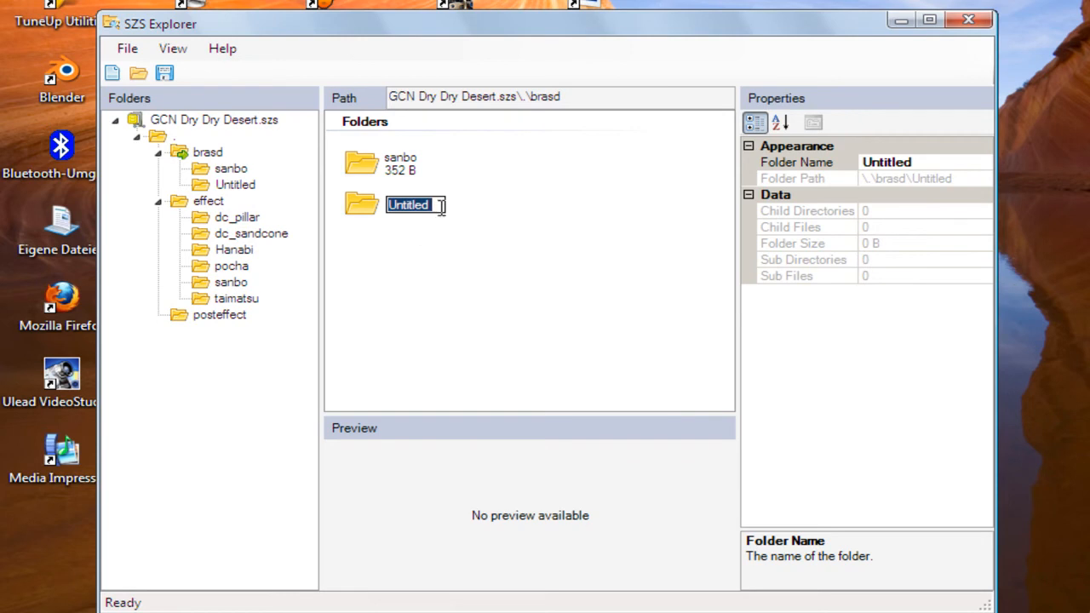
{"action": "type", "text": "kuribo"}
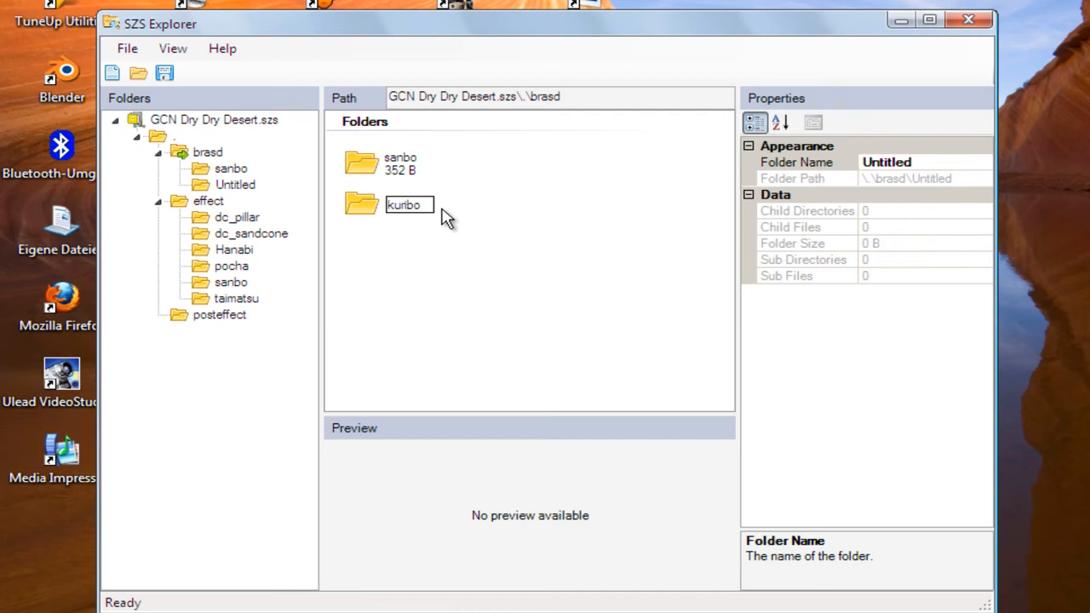
{"action": "key", "text": "Return"}
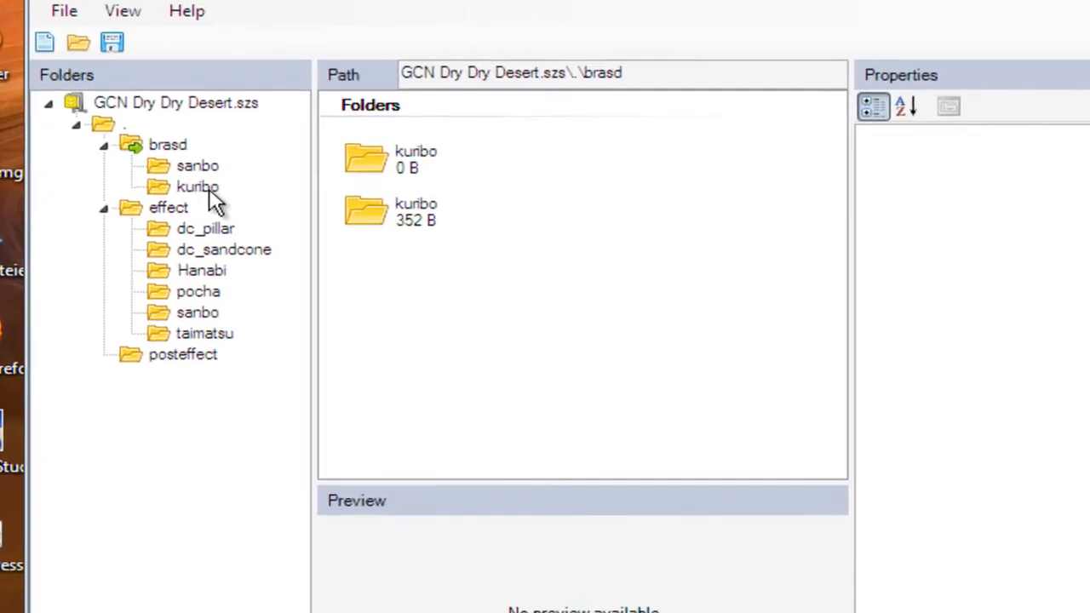
Try to import a folder from disk into the new kuribo folder
{"action": "left_click", "coordinate": [237, 187]}
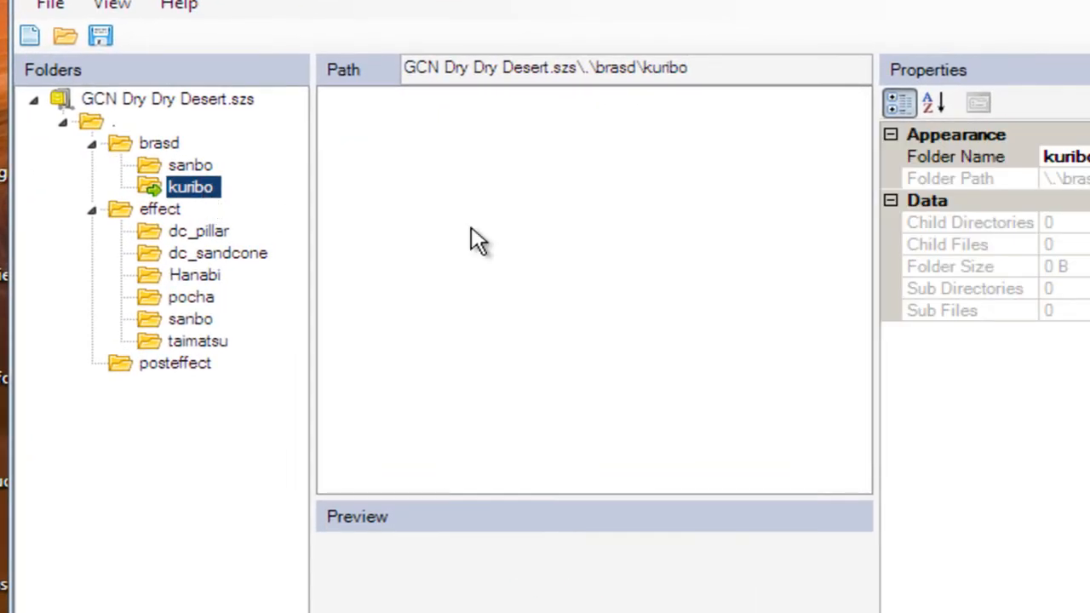
{"action": "right_click", "coordinate": [493, 230]}
{"action": "mouse_move", "coordinate": [588, 288]}
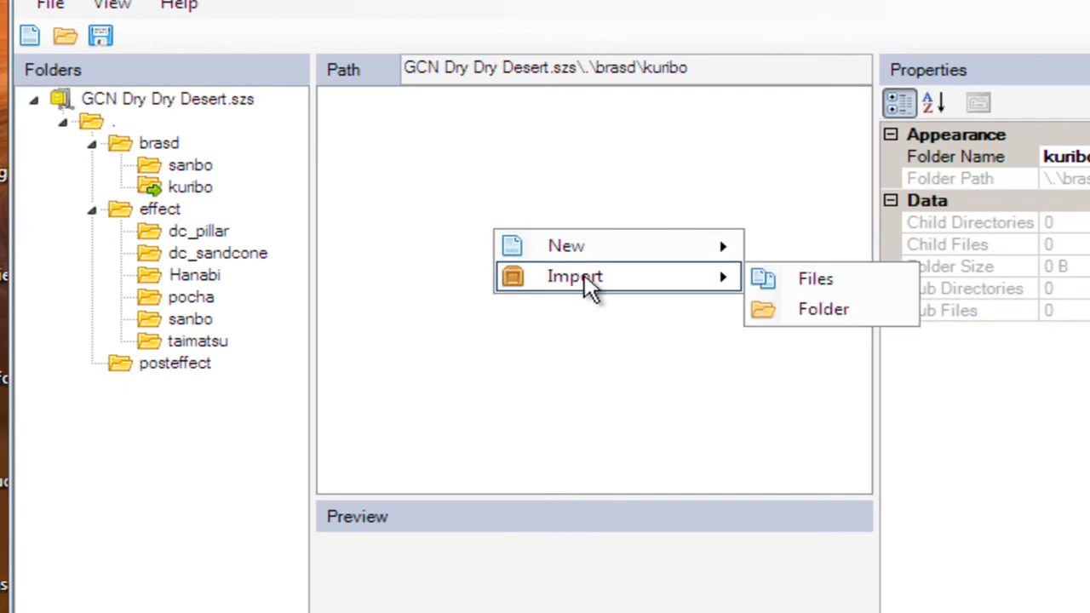
{"action": "left_click", "coordinate": [800, 312]}
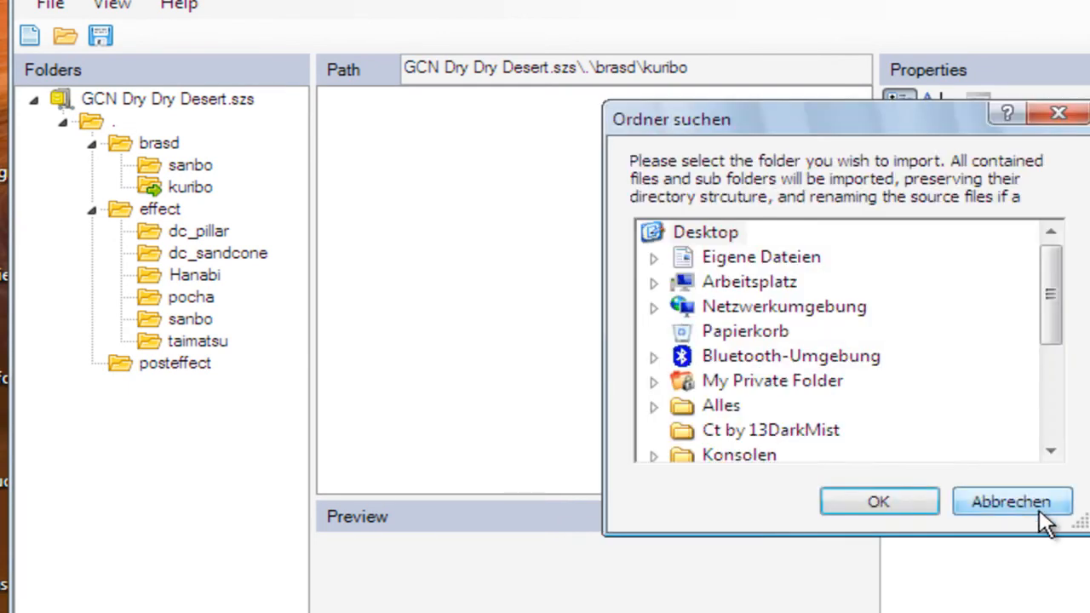
{"action": "left_click", "coordinate": [1014, 500]}
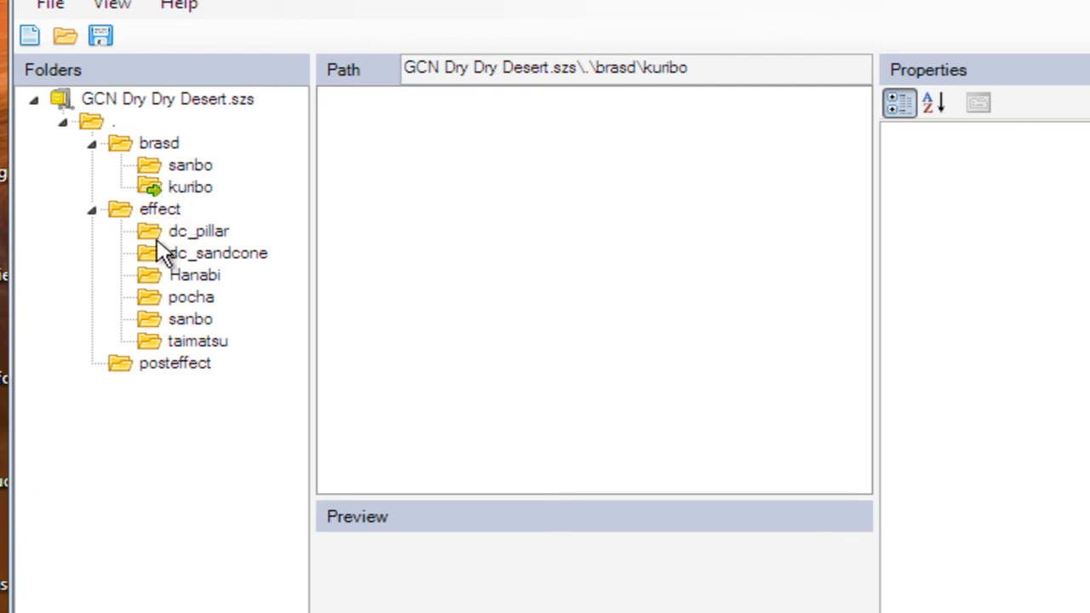
View the collision and model files in the root folder of GCN Dry Dry Desert.szs
{"action": "left_click", "coordinate": [103, 126]}
{"action": "left_click_drag", "start_coordinate": [847, 175], "coordinate": [858, 288]}
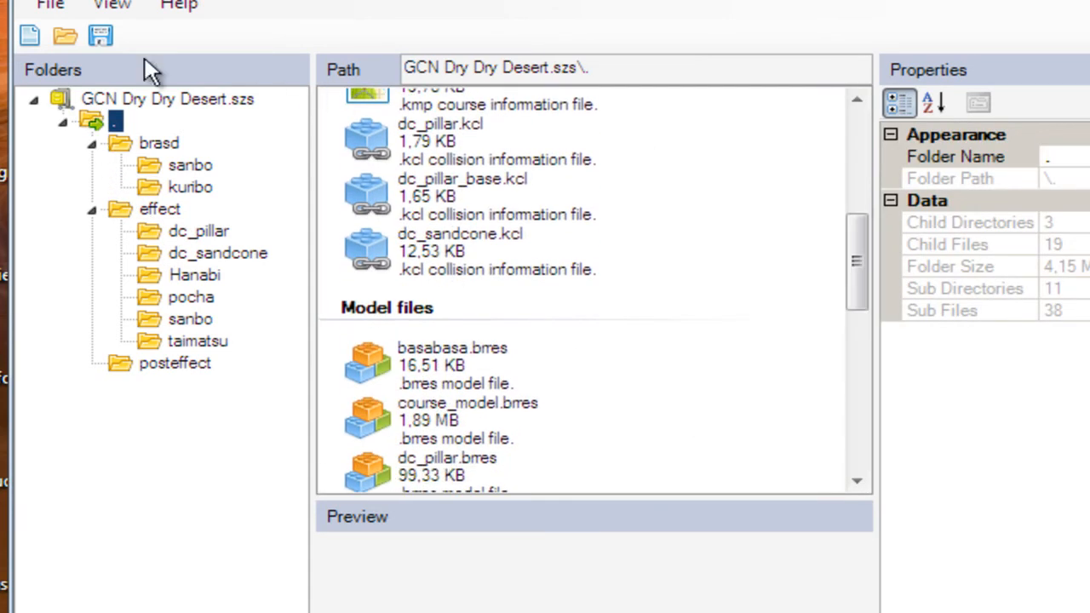
Import Twanwan.brres from Konsolen\Wii\custom trax\MEINE CT\Waluigi Pinball\ALL into the root folder of GCN Dry Dry Desert.szs
{"action": "left_click", "coordinate": [63, 36]}
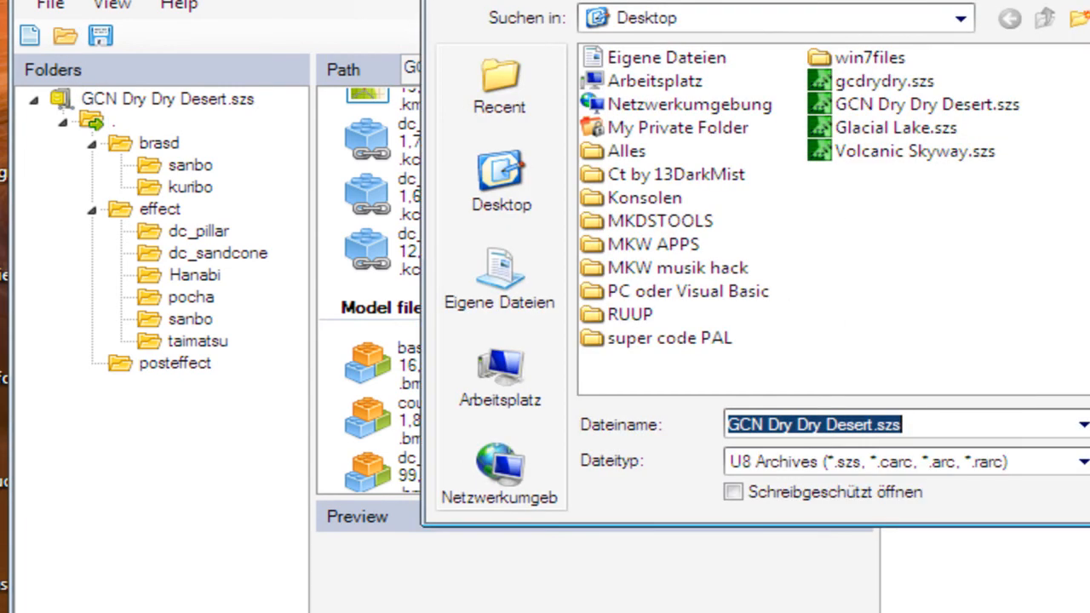
{"action": "left_click", "coordinate": [1089, 460]}
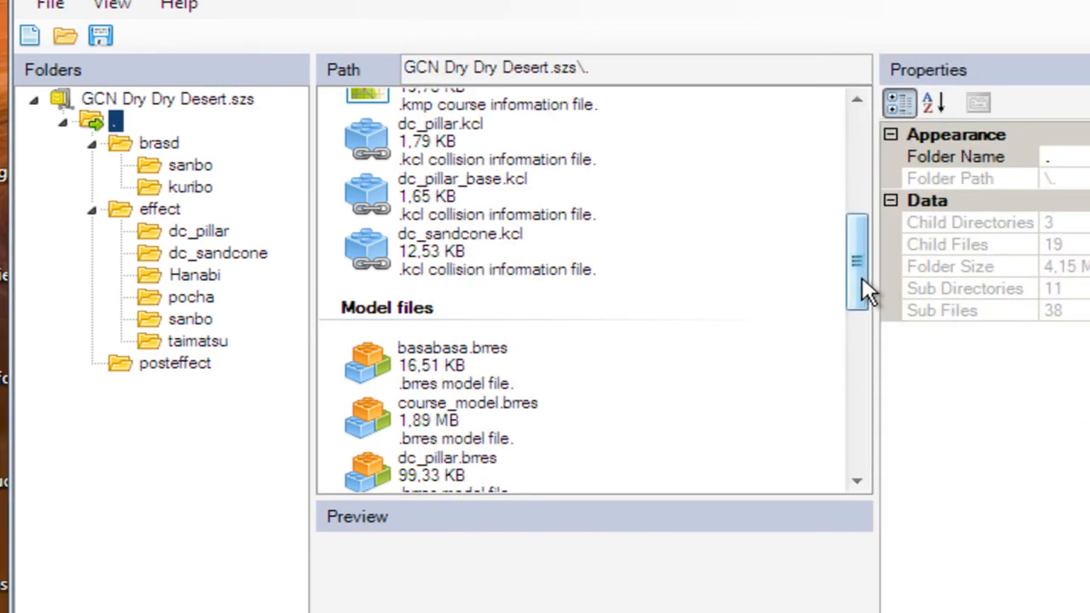
{"action": "left_click_drag", "start_coordinate": [861, 279], "coordinate": [851, 317]}
{"action": "right_click", "coordinate": [716, 392]}
{"action": "mouse_move", "coordinate": [756, 442]}
{"action": "left_click", "coordinate": [977, 440]}
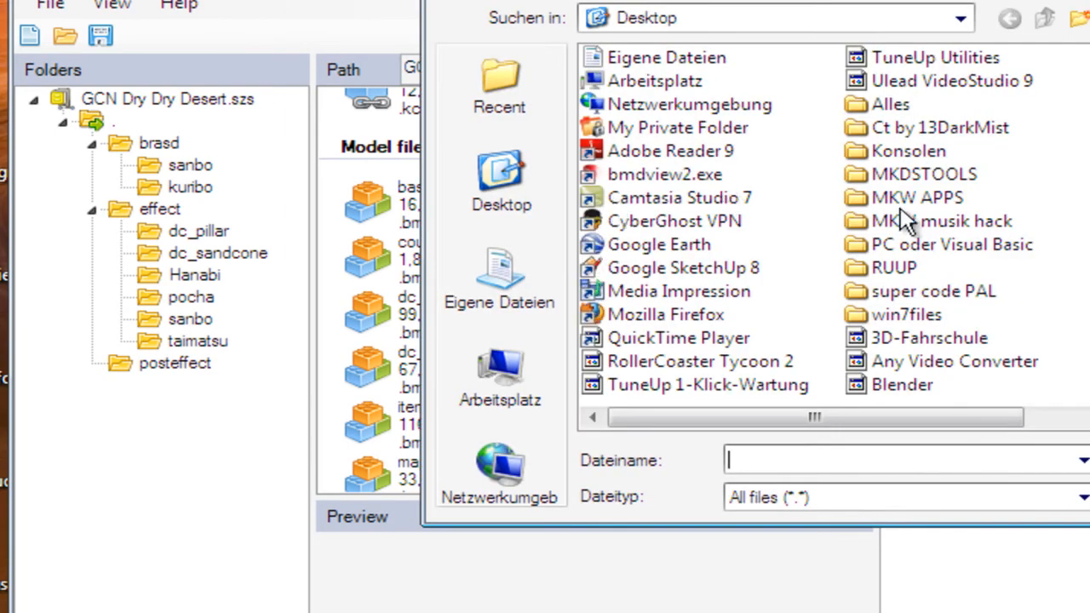
{"action": "double_click", "coordinate": [906, 154]}
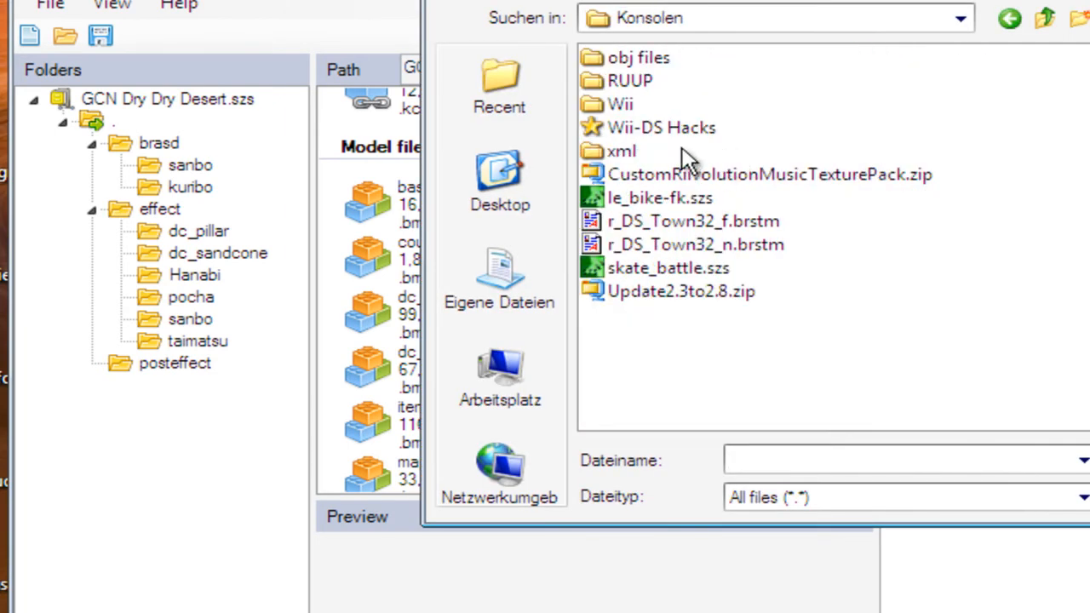
{"action": "double_click", "coordinate": [616, 103]}
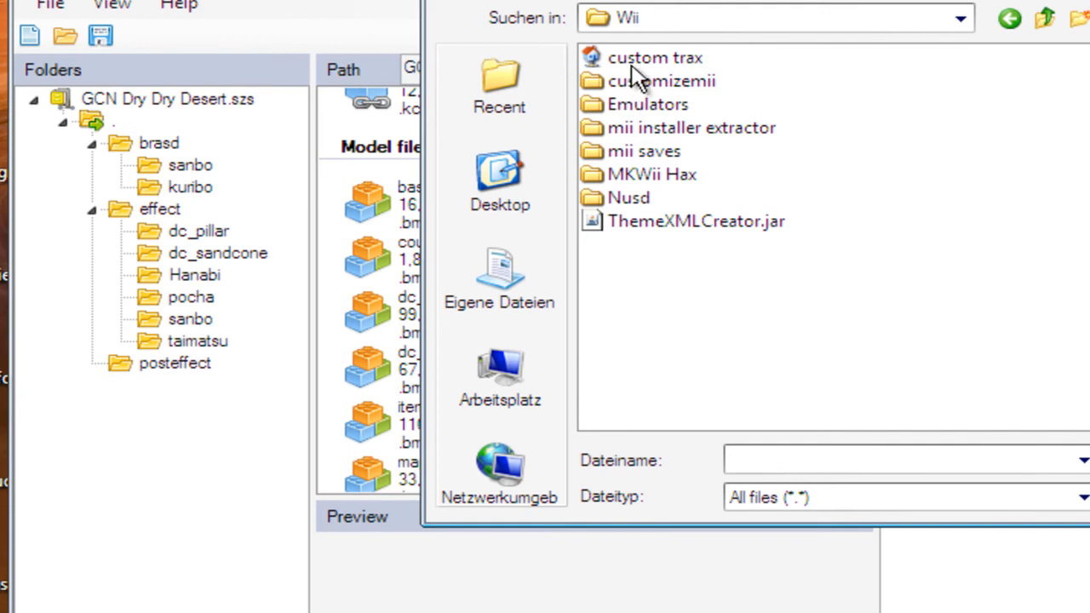
{"action": "double_click", "coordinate": [637, 58]}
{"action": "double_click", "coordinate": [659, 106]}
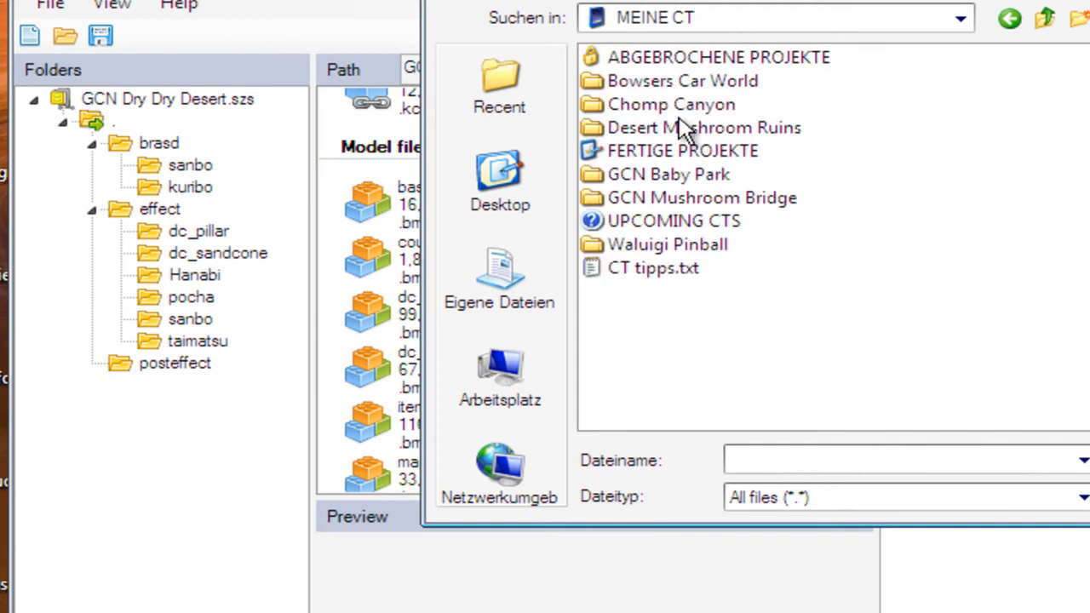
{"action": "double_click", "coordinate": [667, 245]}
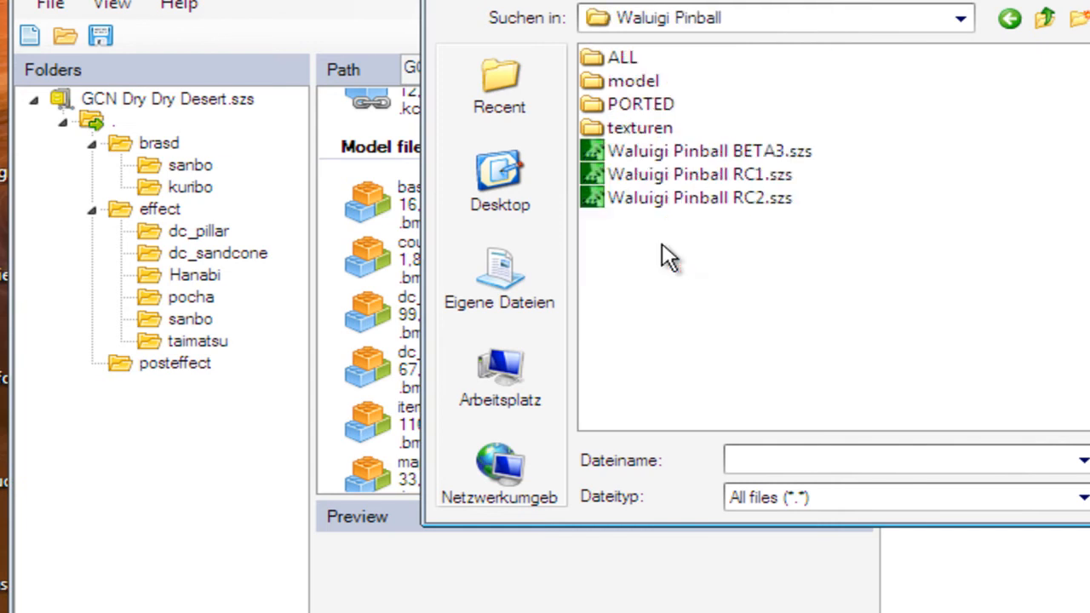
{"action": "double_click", "coordinate": [620, 58]}
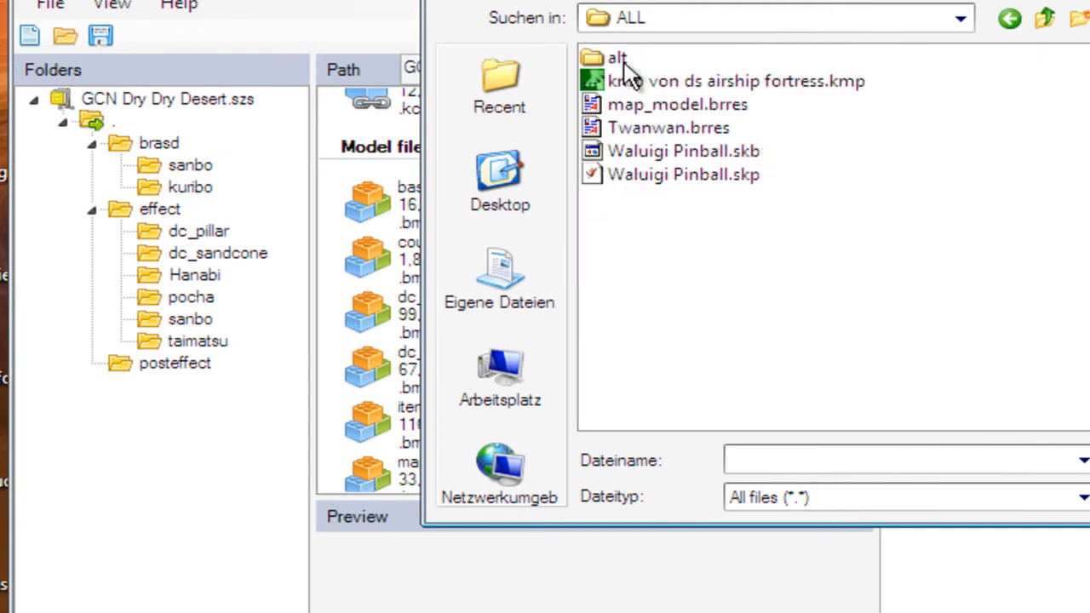
{"action": "left_click", "coordinate": [670, 129]}
{"action": "left_click", "coordinate": [1089, 460]}
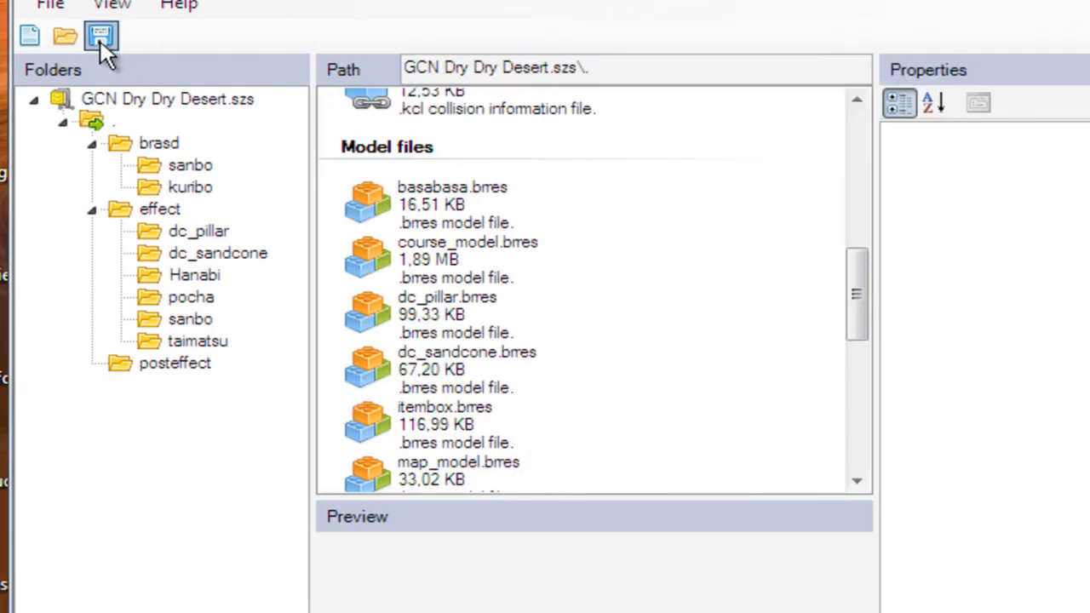
Close SZS Explorer without saving the changes to GCN Dry Dry Desert.szs
{"action": "left_click", "coordinate": [51, 6]}
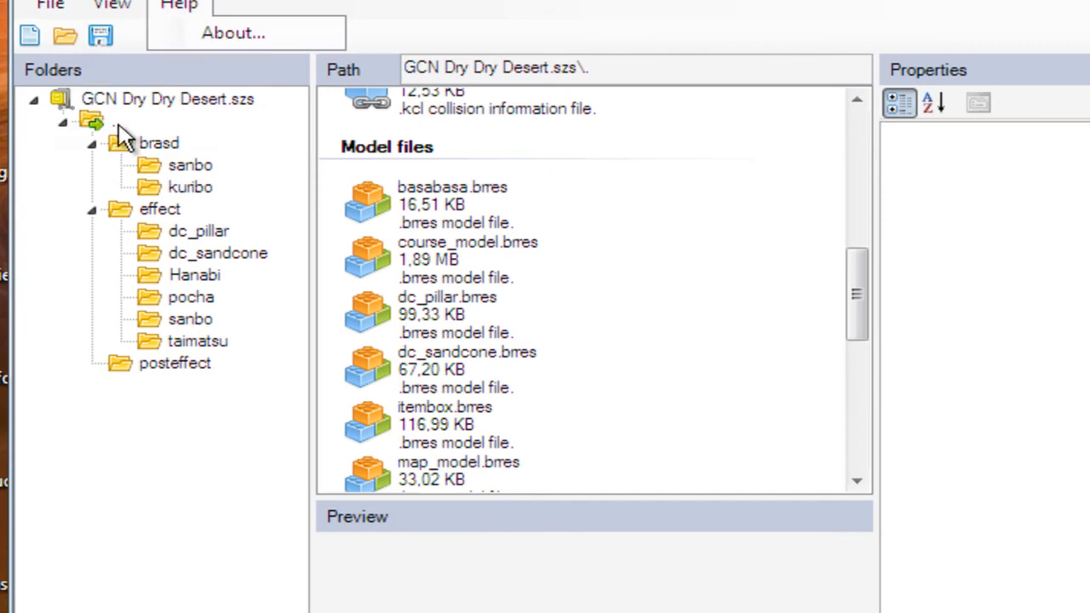
{"action": "left_click", "coordinate": [461, 2]}
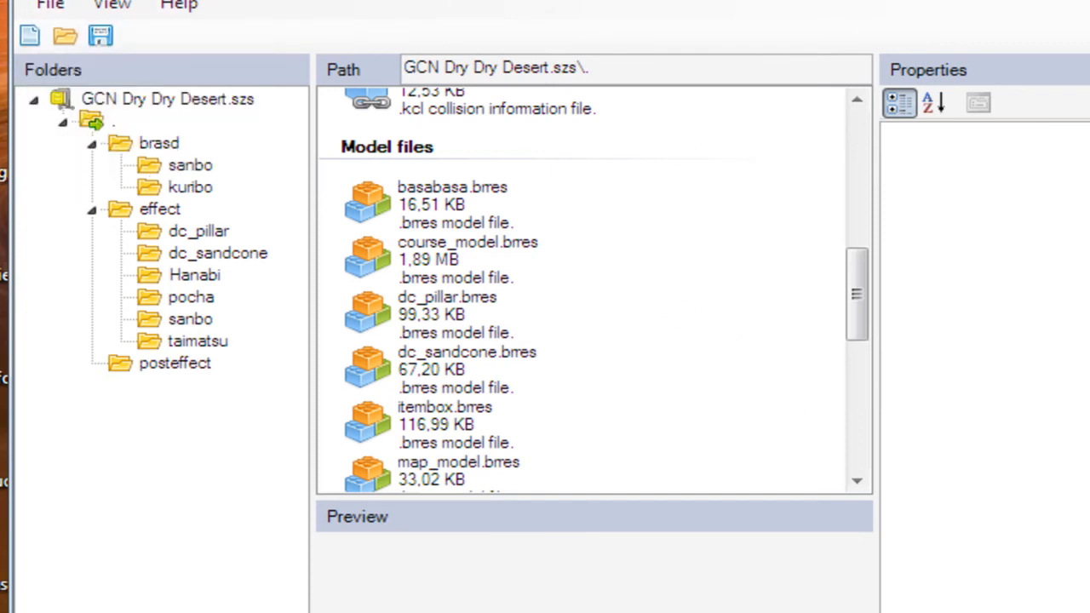
{"action": "key", "text": "alt+F4"}
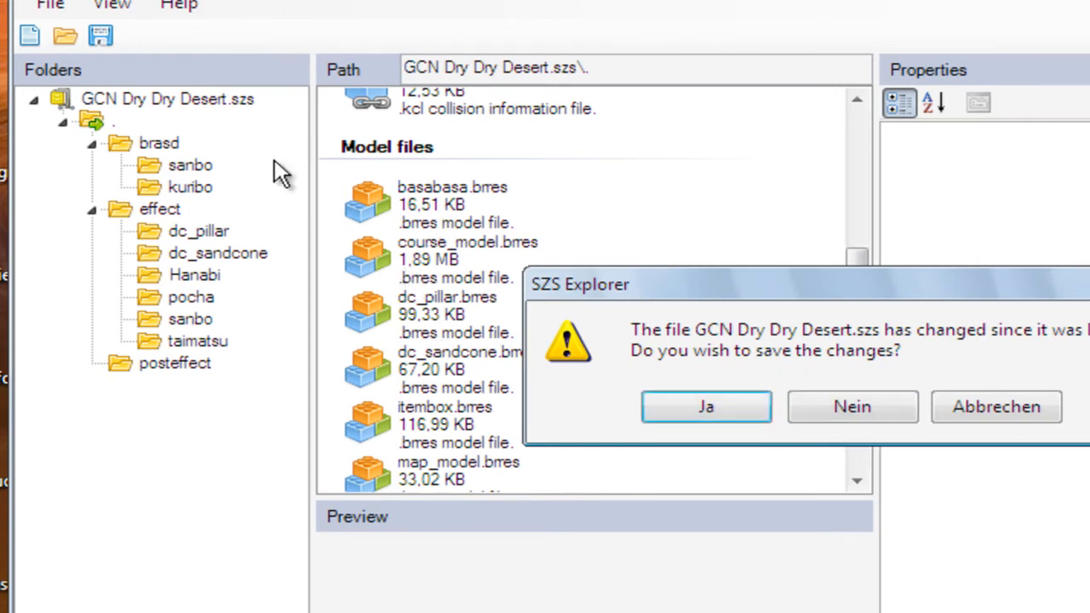
{"action": "left_click", "coordinate": [845, 405]}
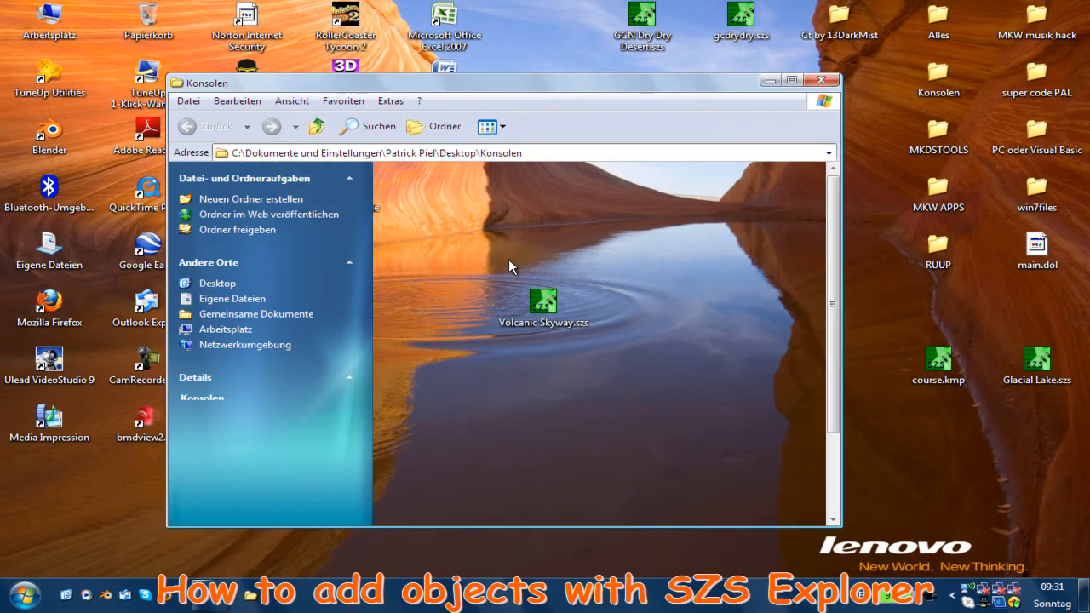
Open Waluigi Pinball RC2.szs from the Konsolen\Wii\custom trax\MEINE CT\Waluigi Pinball folder and minimize the folder window
{"action": "double_click", "coordinate": [429, 270]}
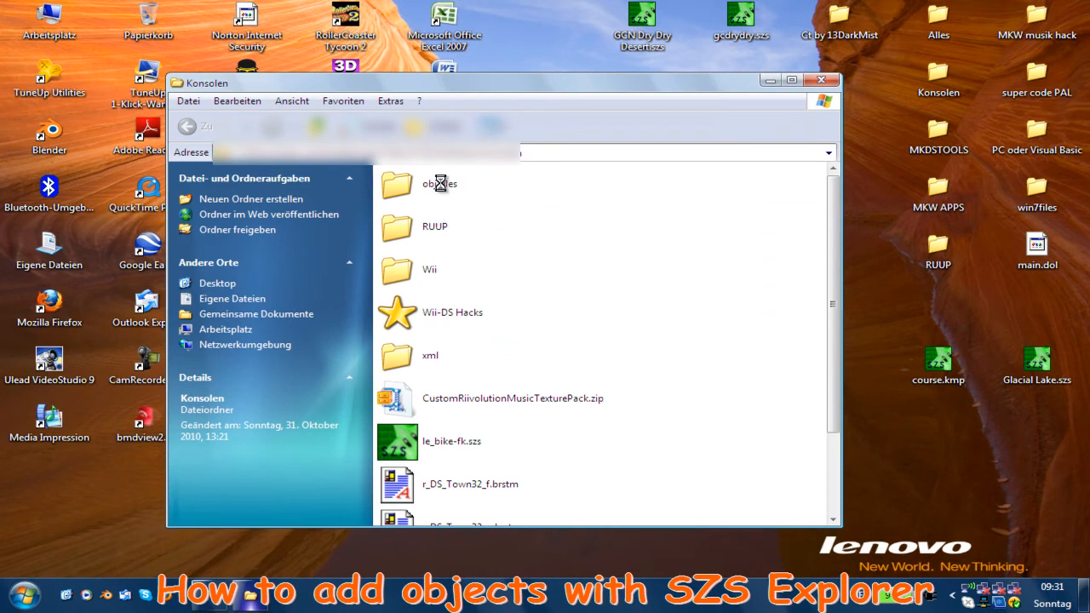
{"action": "double_click", "coordinate": [440, 184]}
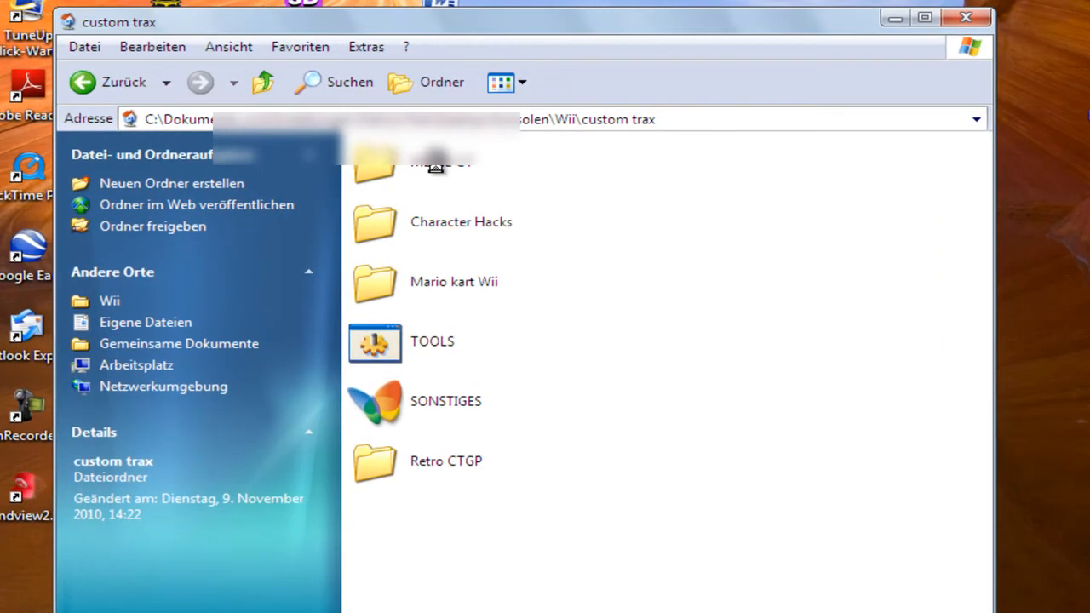
{"action": "double_click", "coordinate": [435, 164]}
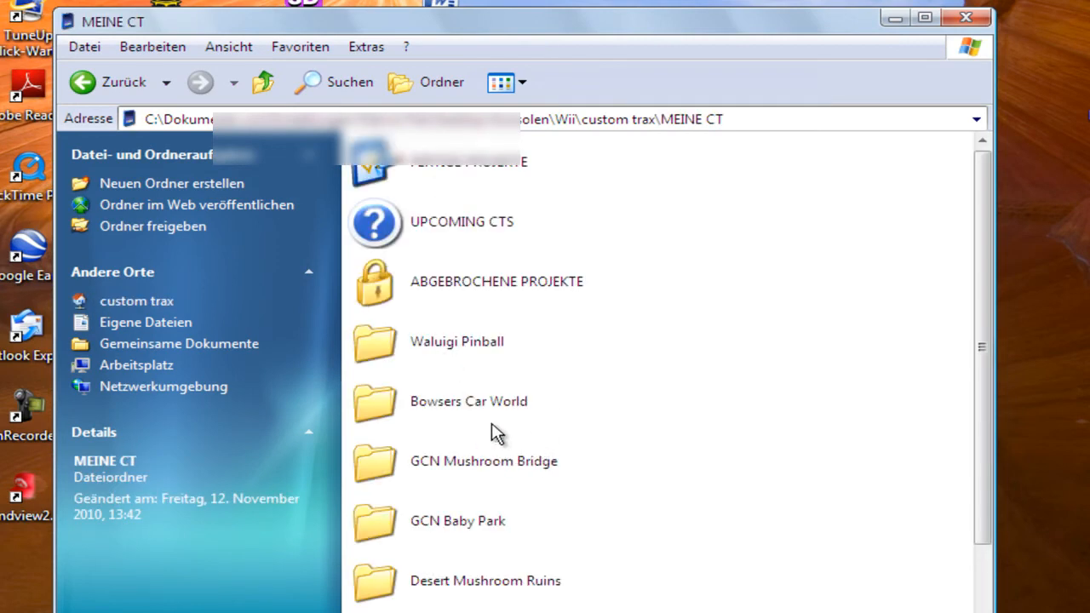
{"action": "double_click", "coordinate": [477, 358]}
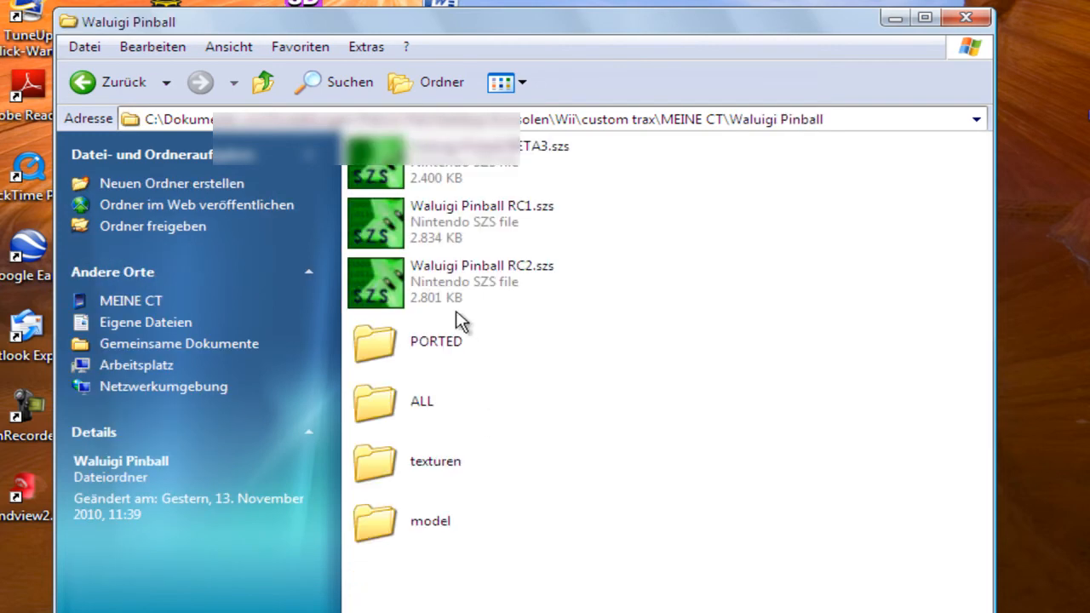
{"action": "left_click", "coordinate": [504, 298]}
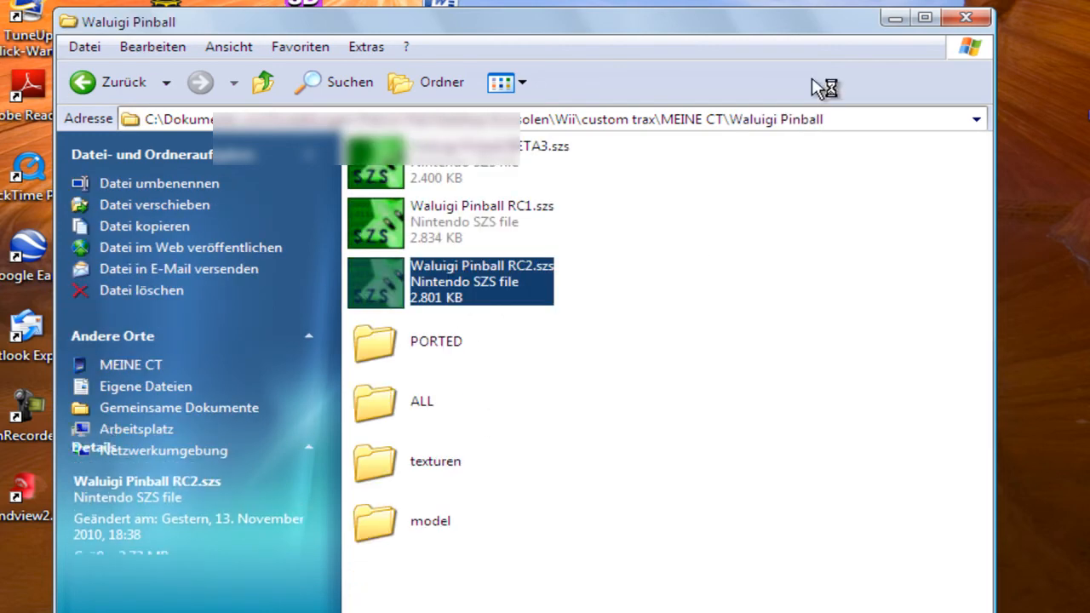
{"action": "left_click", "coordinate": [894, 19]}
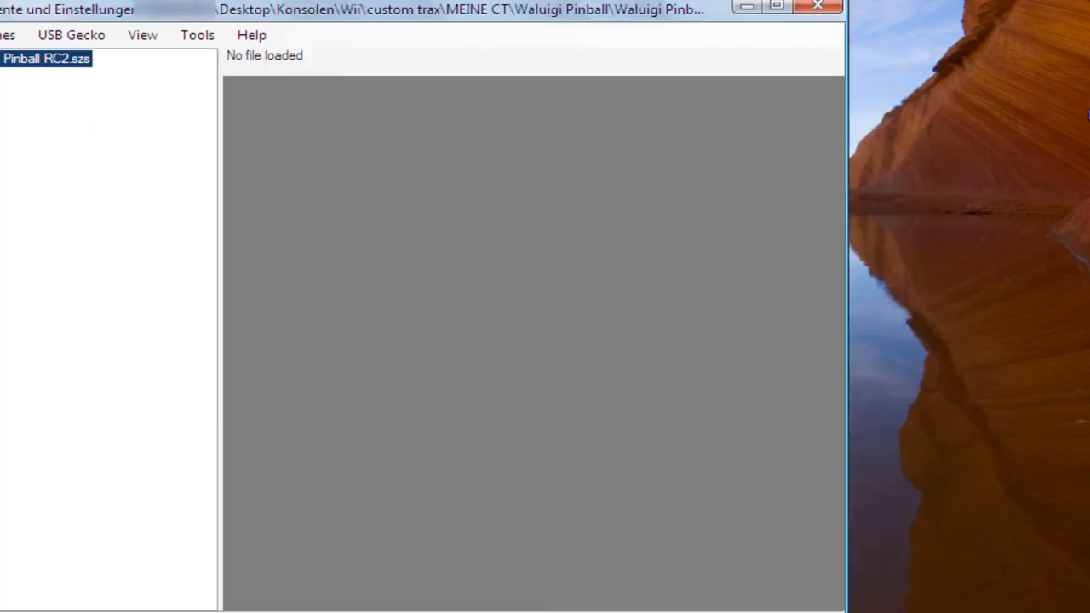
Examine the folder structure of Waluigi Pinball RC2.szs, including the contents of its root and posteffect folders
{"action": "left_click", "coordinate": [20, 45]}
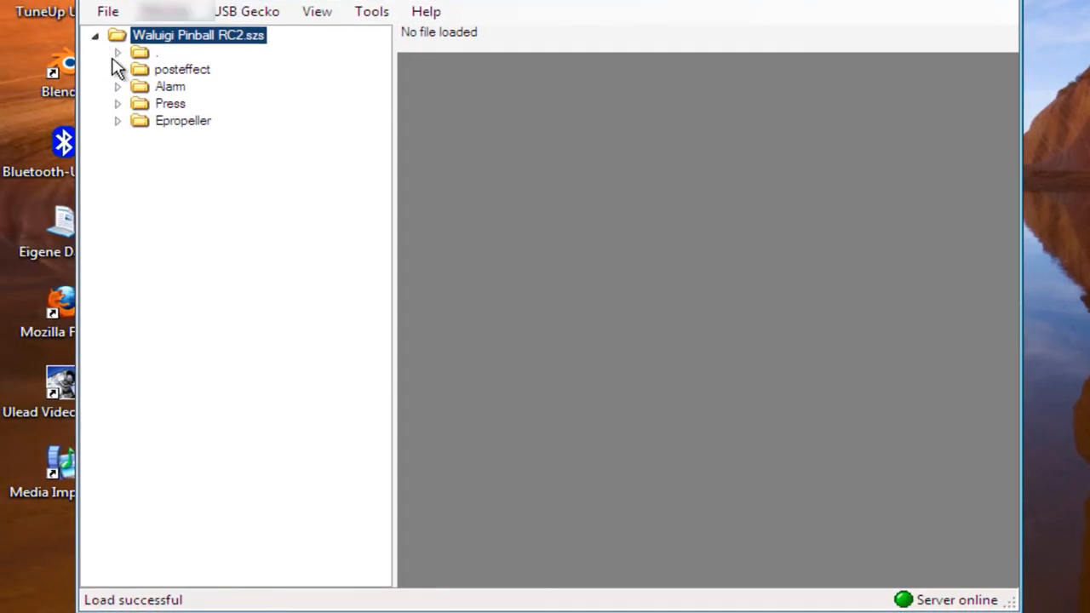
{"action": "left_click", "coordinate": [118, 52]}
{"action": "left_click", "coordinate": [117, 53]}
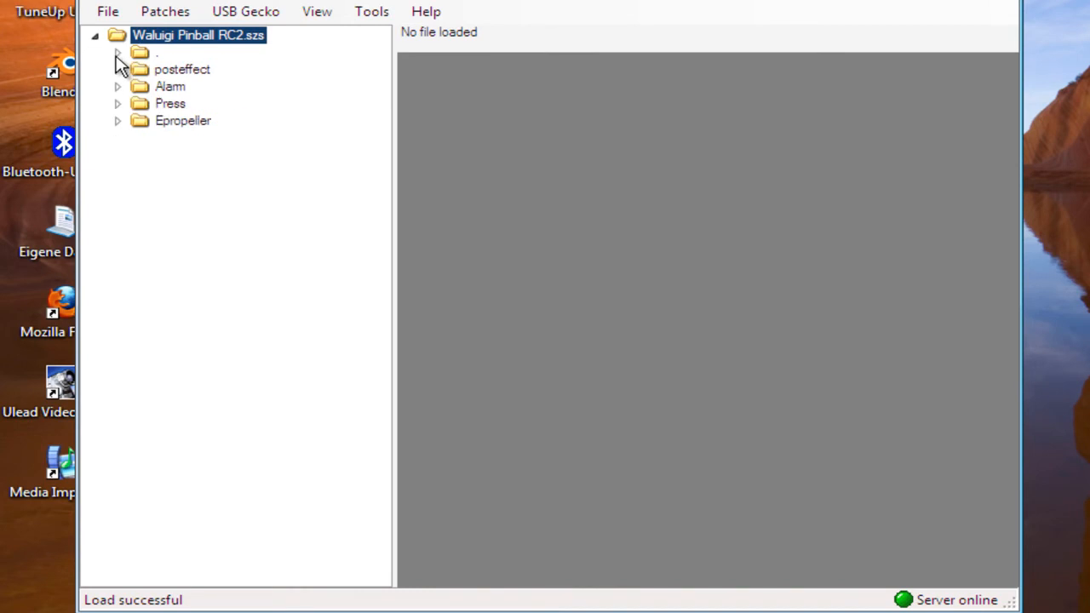
{"action": "left_click", "coordinate": [117, 71]}
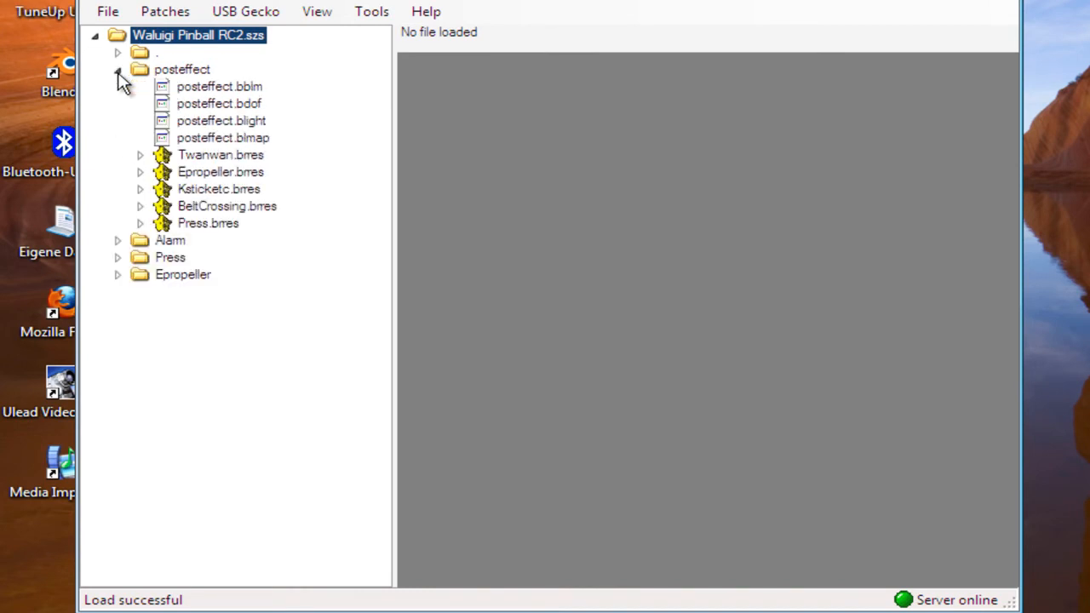
{"action": "left_click", "coordinate": [117, 70]}
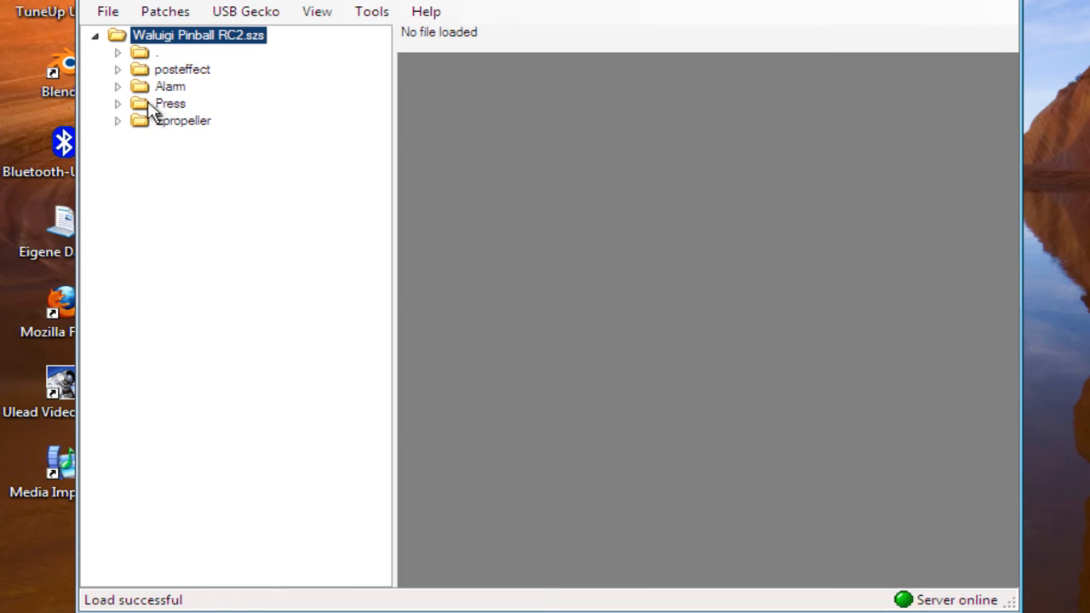
{"action": "left_click", "coordinate": [118, 70]}
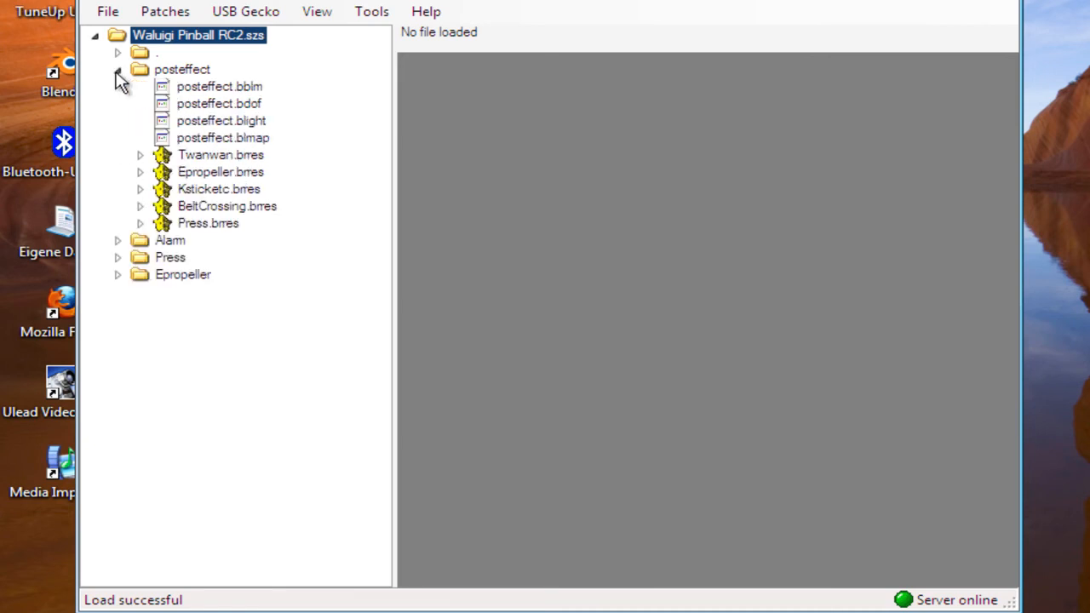
Examine the 3D models and textures inside Twanwan.brres in the posteffect folder, then collapse the folder again
{"action": "left_click", "coordinate": [140, 155]}
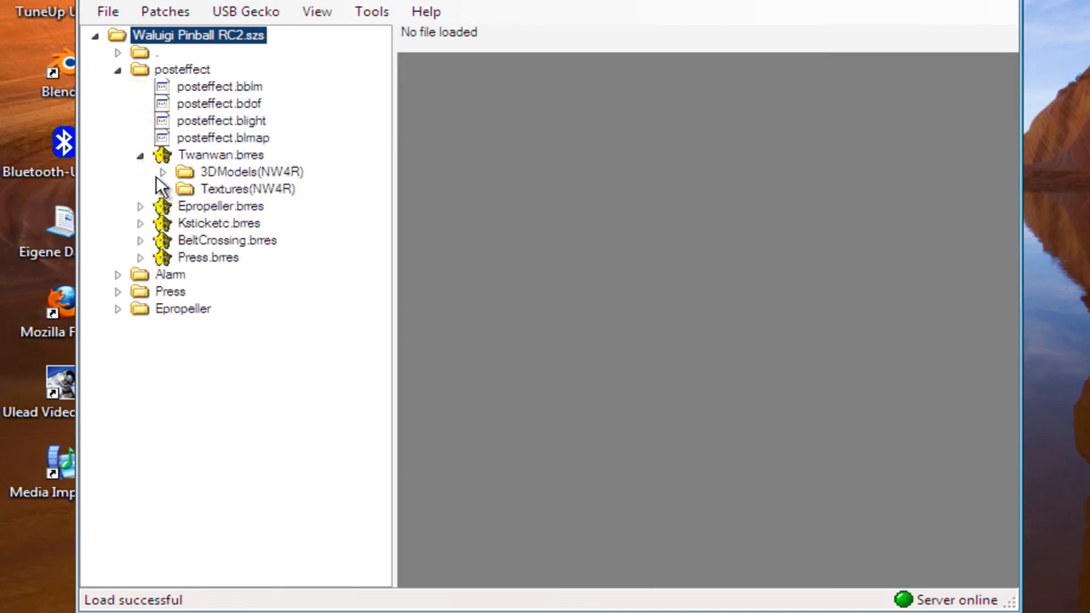
{"action": "left_click", "coordinate": [161, 188]}
{"action": "left_click", "coordinate": [209, 206]}
{"action": "left_click", "coordinate": [211, 222]}
{"action": "left_click", "coordinate": [163, 189]}
{"action": "left_click", "coordinate": [163, 172]}
{"action": "left_click", "coordinate": [140, 155]}
{"action": "left_click", "coordinate": [117, 70]}
Open the KMP file from the archive's root folder in KMP Editor and display the track's object positions
{"action": "left_click", "coordinate": [117, 53]}
{"action": "left_click", "coordinate": [218, 88]}
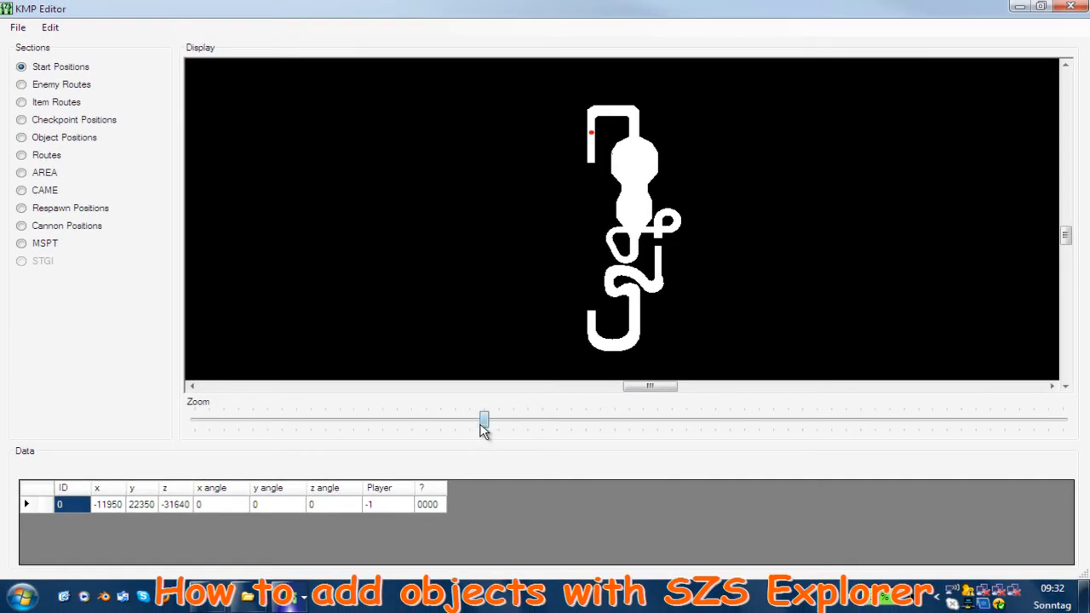
{"action": "left_click_drag", "start_coordinate": [483, 421], "coordinate": [397, 421]}
{"action": "left_click_drag", "start_coordinate": [1066, 227], "coordinate": [1065, 220]}
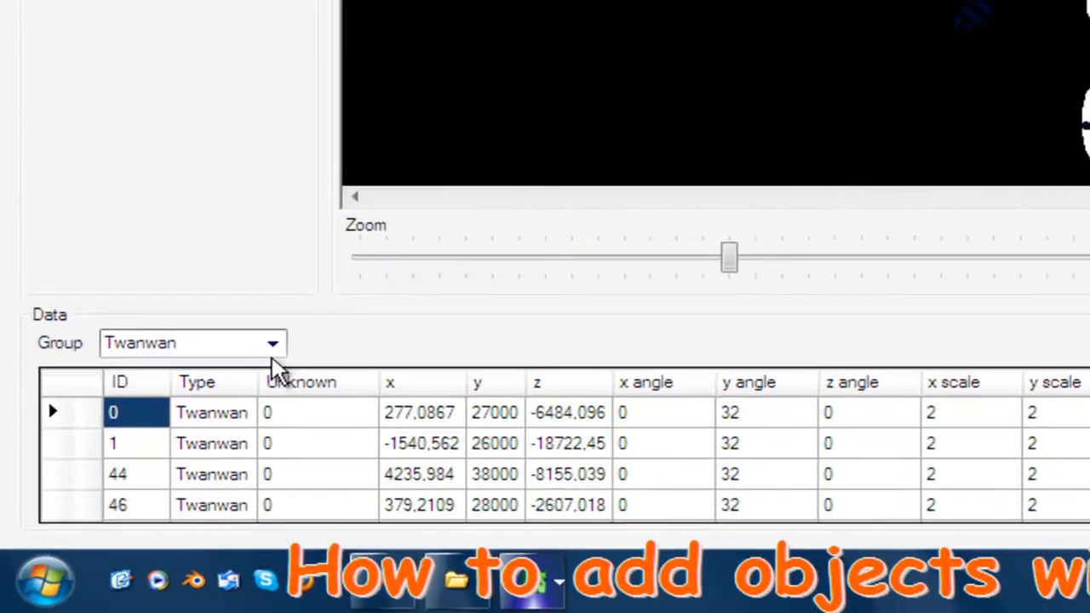
Review the list of object groups available in the Object Positions section
{"action": "left_click", "coordinate": [168, 447]}
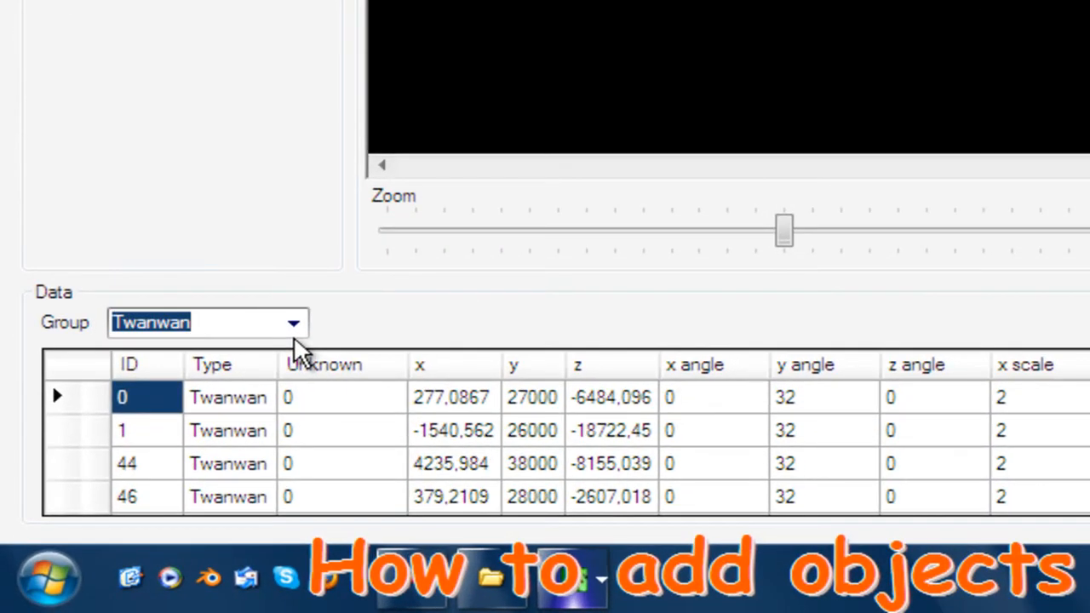
{"action": "left_click", "coordinate": [295, 325]}
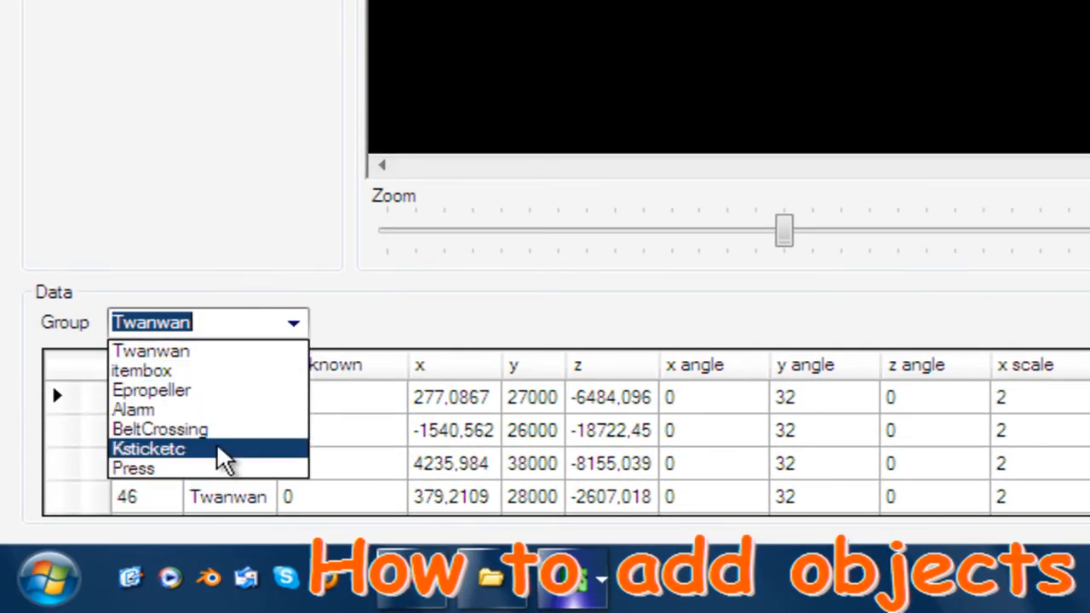
{"action": "left_click", "coordinate": [214, 285]}
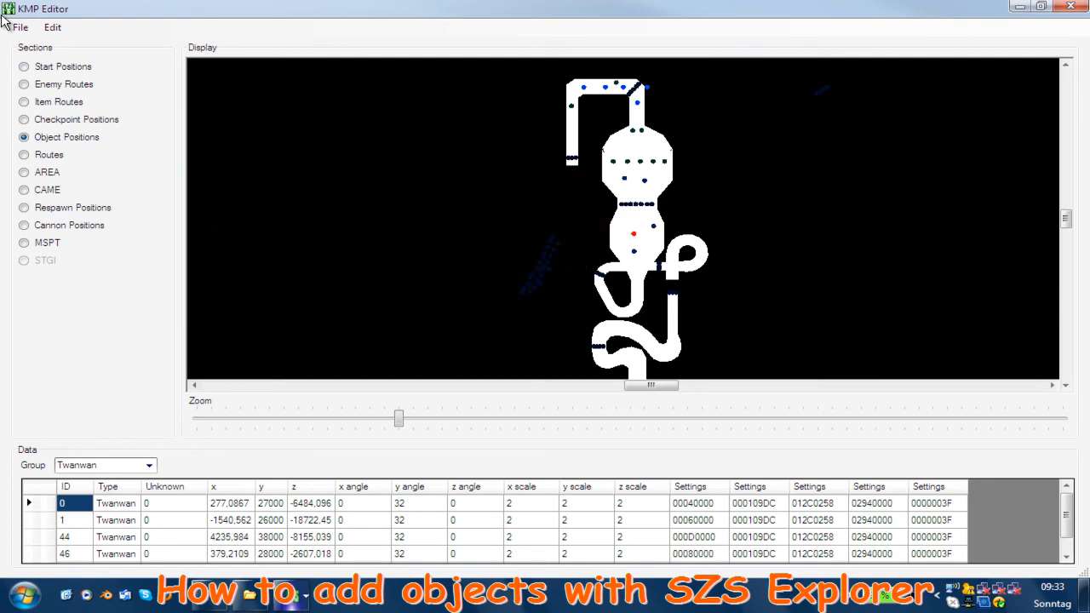
{"action": "left_click", "coordinate": [149, 465]}
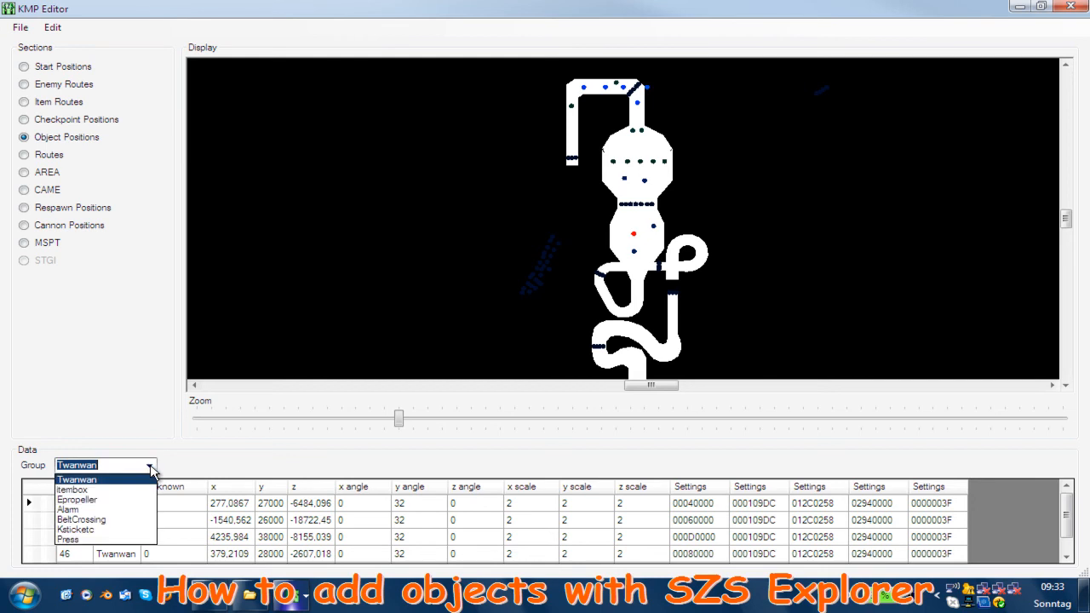
{"action": "left_click", "coordinate": [116, 368]}
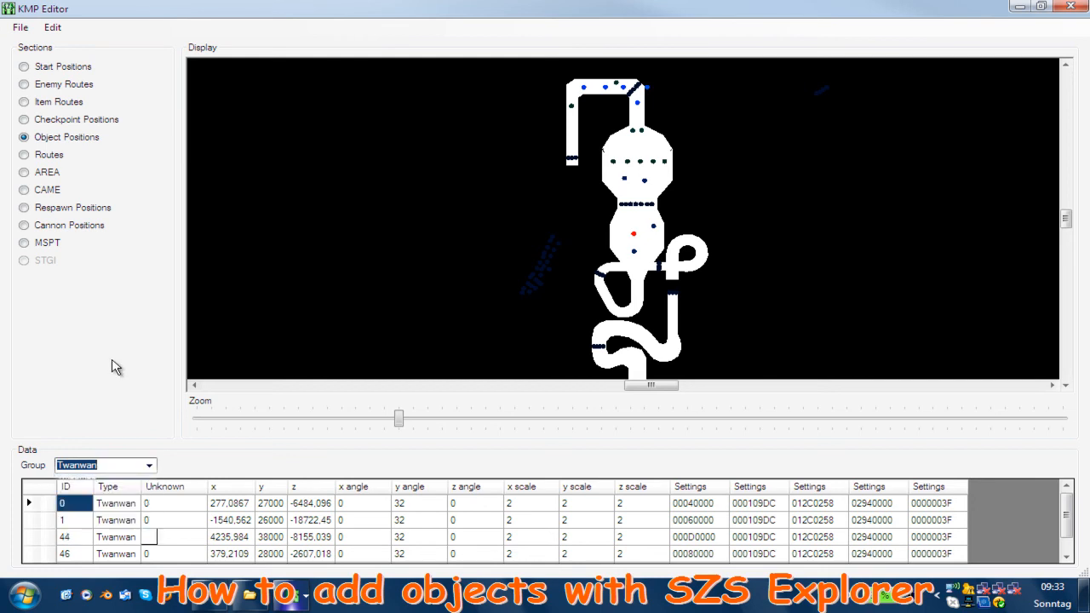
Look through the Twanwan entries and display the itembox group of object positions
{"action": "left_click", "coordinate": [83, 553]}
{"action": "left_click", "coordinate": [78, 486]}
{"action": "left_click", "coordinate": [83, 503]}
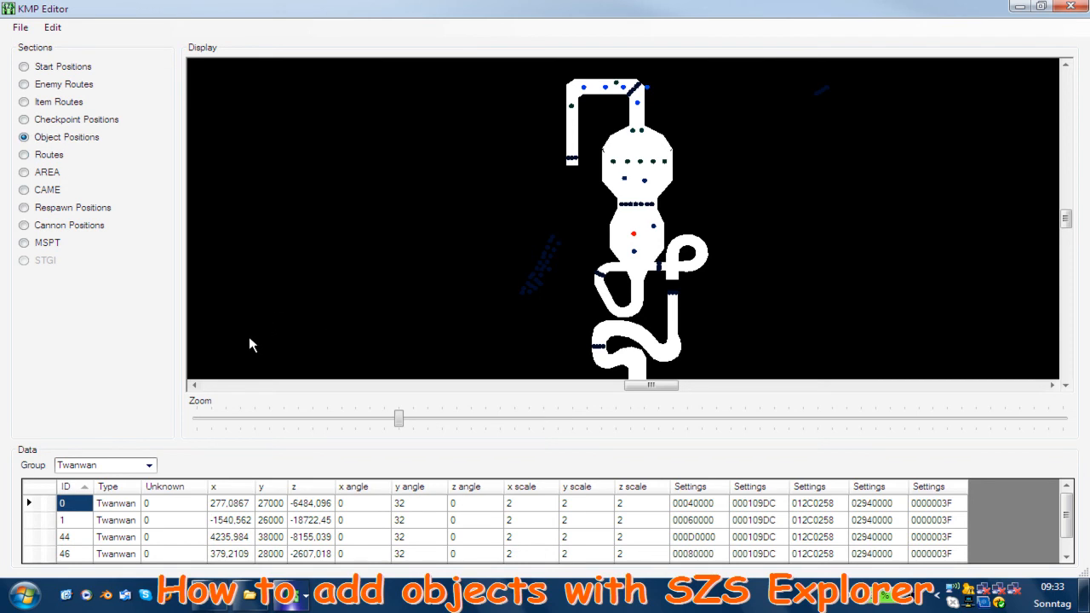
{"action": "left_click", "coordinate": [150, 465]}
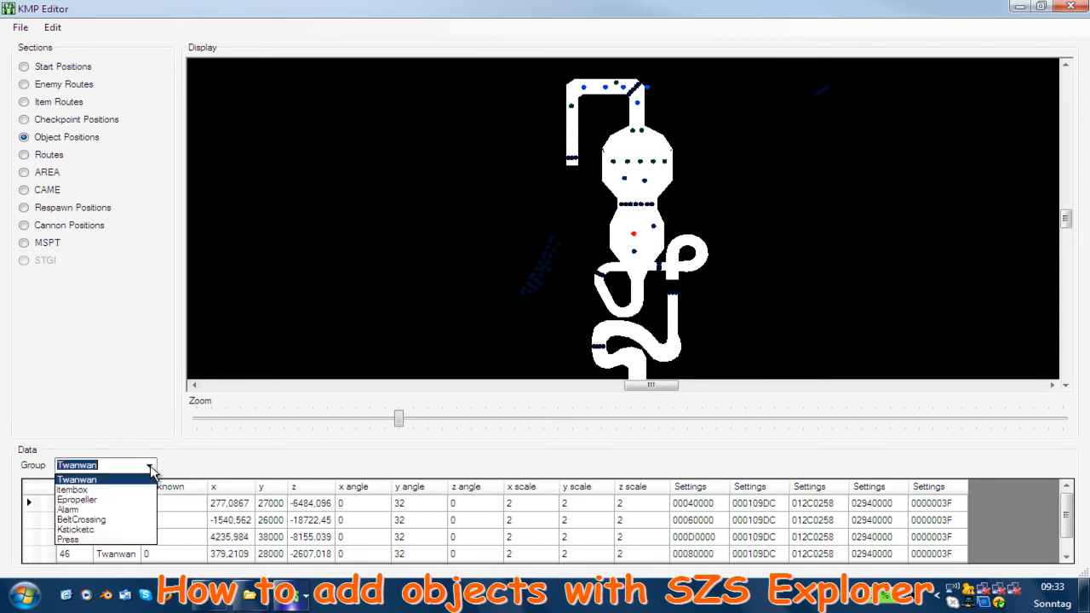
{"action": "left_click", "coordinate": [93, 490]}
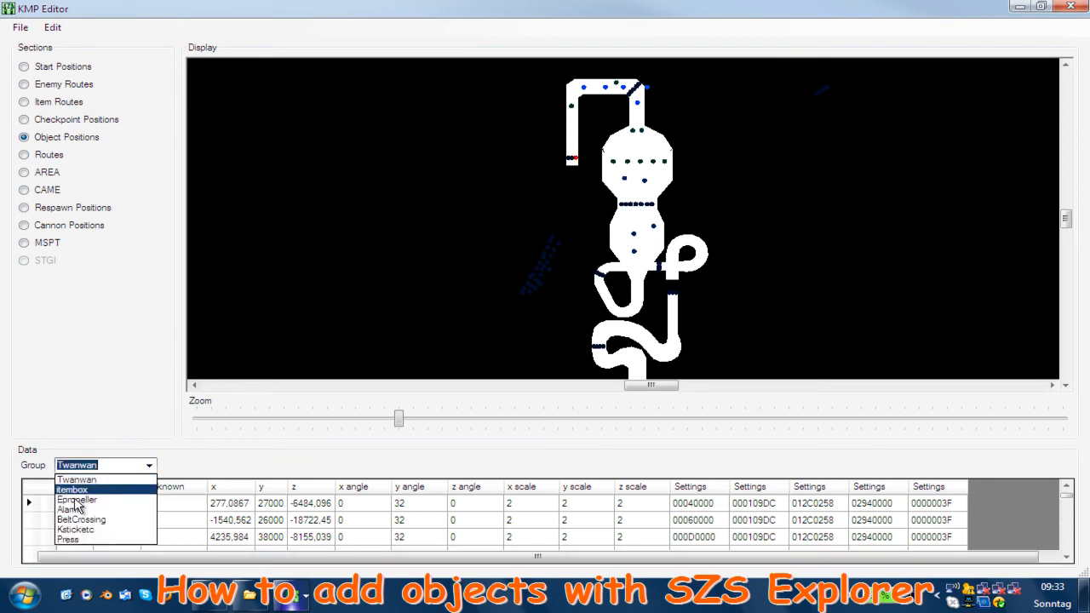
{"action": "left_click", "coordinate": [80, 499]}
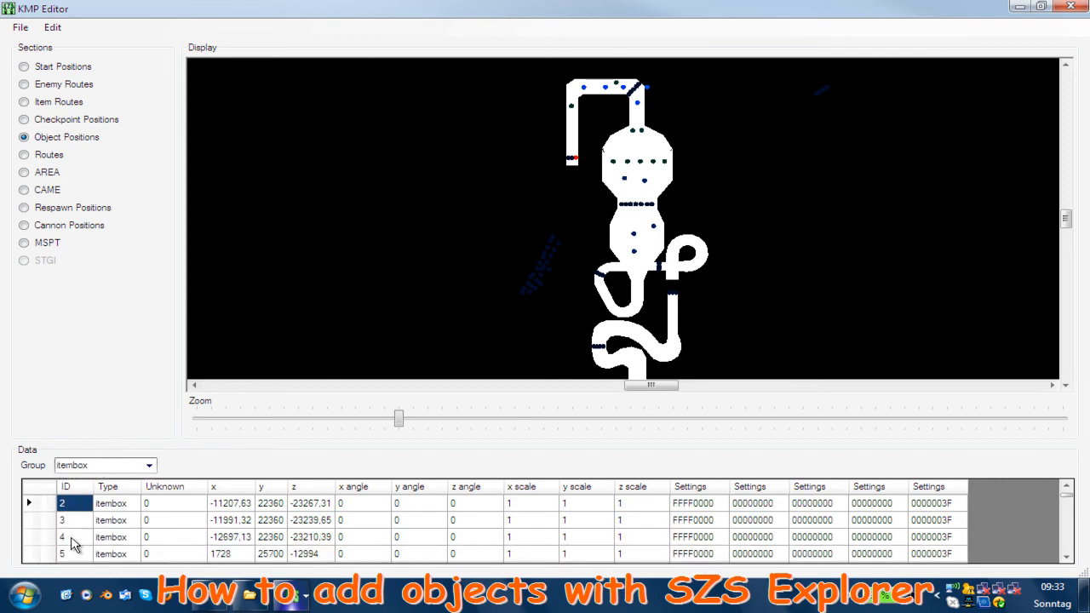
Look through the itembox entries one by one, from ID 4 to ID 43, checking each one's location on the track
{"action": "left_click", "coordinate": [75, 540]}
{"action": "key", "text": "Down"}
{"action": "key", "text": "Down"}
{"action": "key", "text": "Down"}
{"action": "key", "text": "Down"}
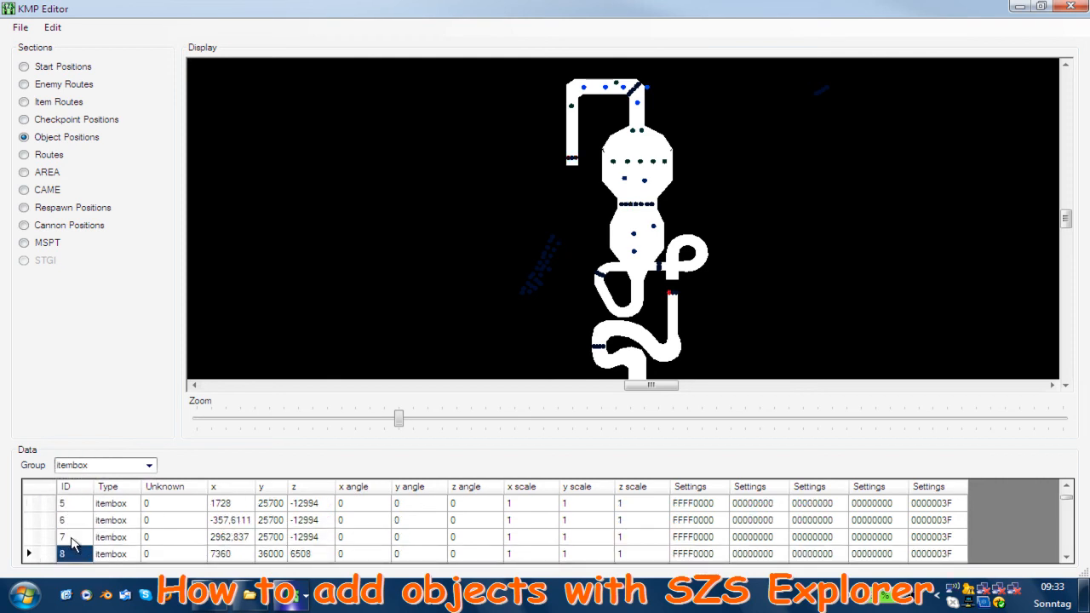
{"action": "key", "text": "Down"}
{"action": "key", "text": "Down"}
{"action": "key", "text": "Down"}
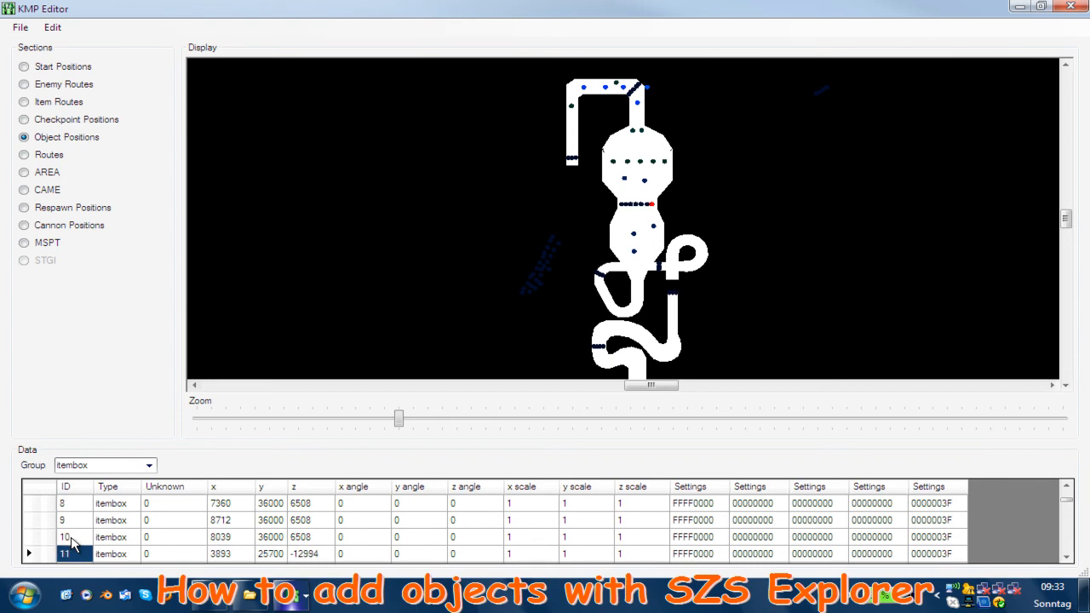
{"action": "key", "text": "Down"}
{"action": "key", "text": "Down"}
{"action": "key", "text": "Down"}
{"action": "key", "text": "Down"}
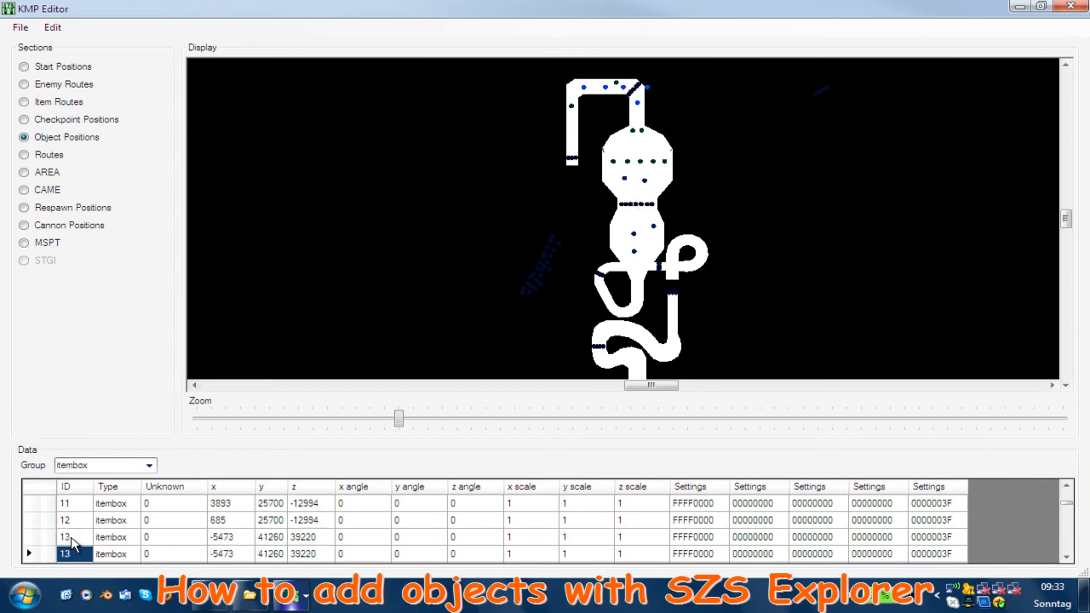
{"action": "key", "text": "Down"}
{"action": "key", "text": "Down"}
{"action": "key", "text": "Down"}
{"action": "key", "text": "Down"}
{"action": "key", "text": "Down"}
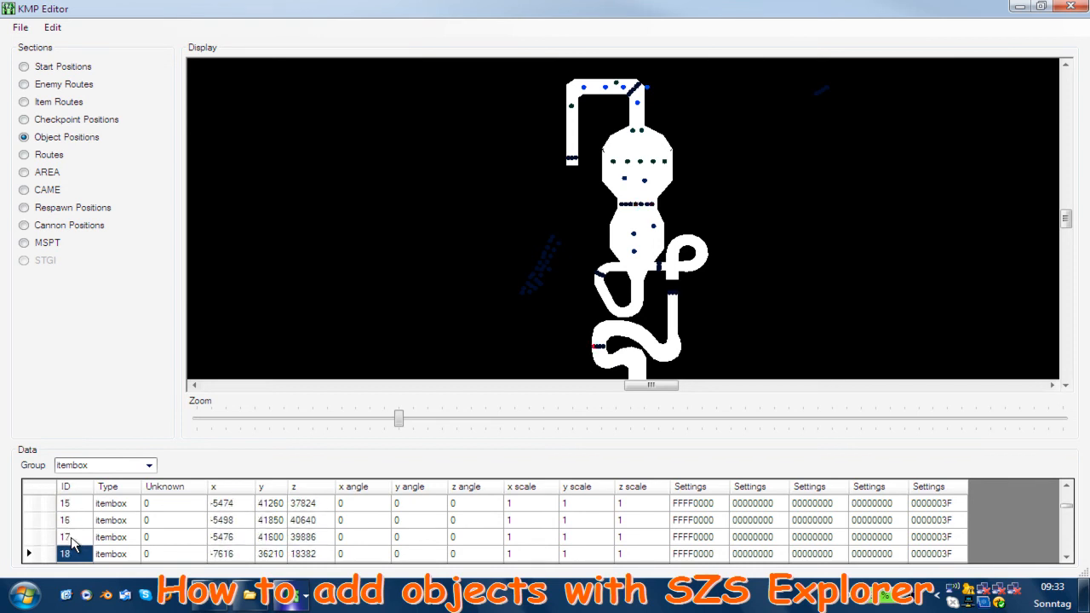
{"action": "key", "text": "Down"}
{"action": "key", "text": "Down"}
{"action": "key", "text": "Down"}
{"action": "key", "text": "Down"}
{"action": "key", "text": "Down"}
{"action": "key", "text": "Down"}
{"action": "key", "text": "Down"}
{"action": "key", "text": "Down"}
{"action": "key", "text": "Down"}
{"action": "key", "text": "Down"}
{"action": "key", "text": "Down"}
{"action": "key", "text": "Down"}
{"action": "key", "text": "Down"}
{"action": "key", "text": "Down"}
{"action": "key", "text": "Down"}
{"action": "key", "text": "Down"}
{"action": "key", "text": "Down"}
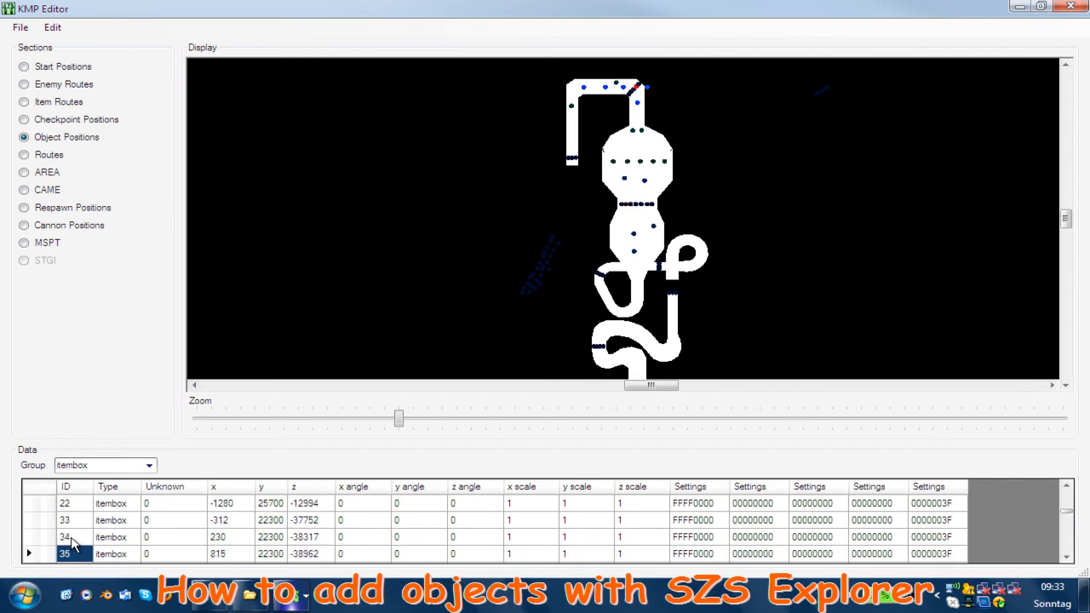
{"action": "key", "text": "Down"}
{"action": "key", "text": "Down"}
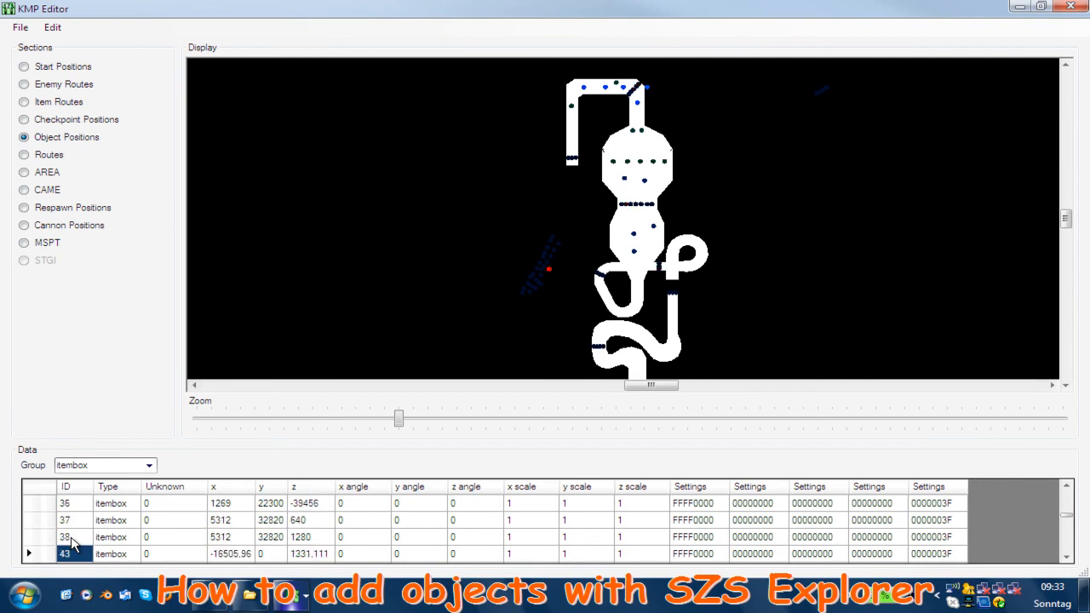
Change the type of object 43 from the itembox group to Twanwan and save the KMP file
{"action": "left_click", "coordinate": [126, 555]}
{"action": "left_click", "coordinate": [128, 553]}
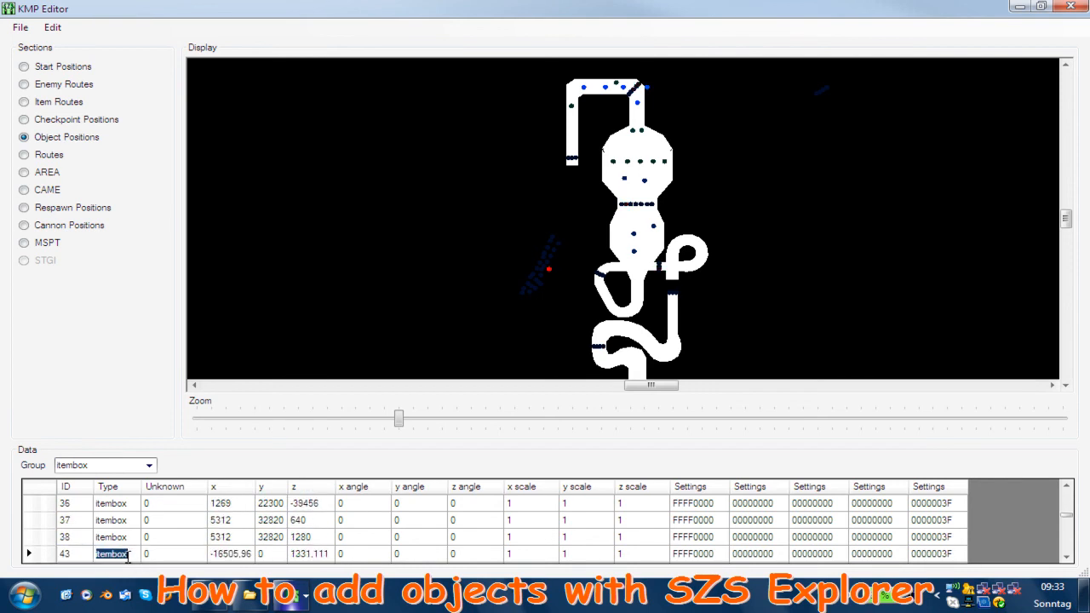
{"action": "type", "text": "Twanwan"}
{"action": "key", "text": "Return"}
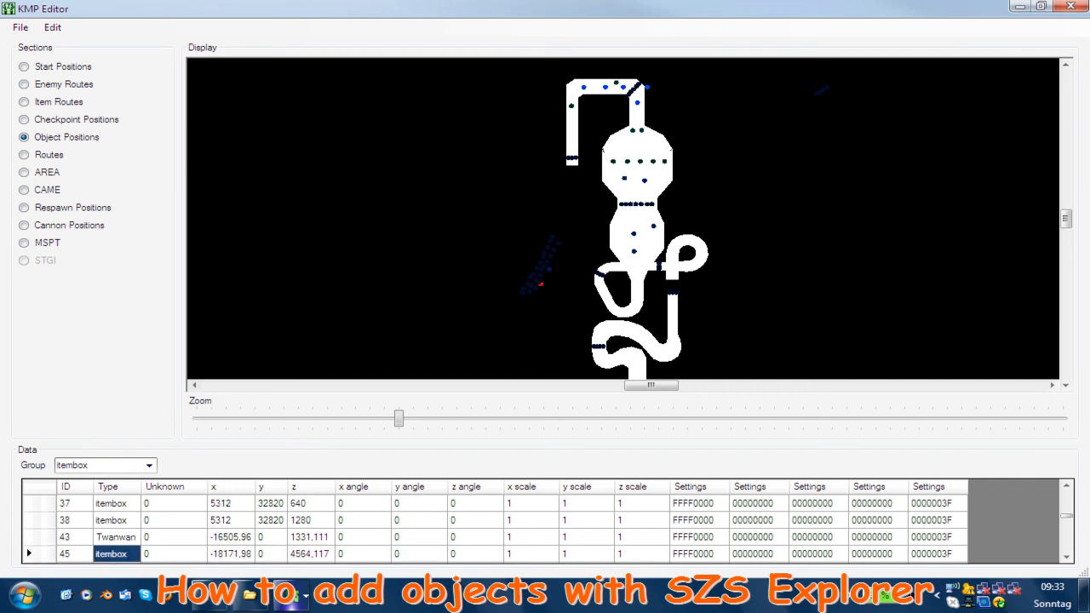
{"action": "left_click", "coordinate": [20, 27]}
{"action": "left_click", "coordinate": [26, 48]}
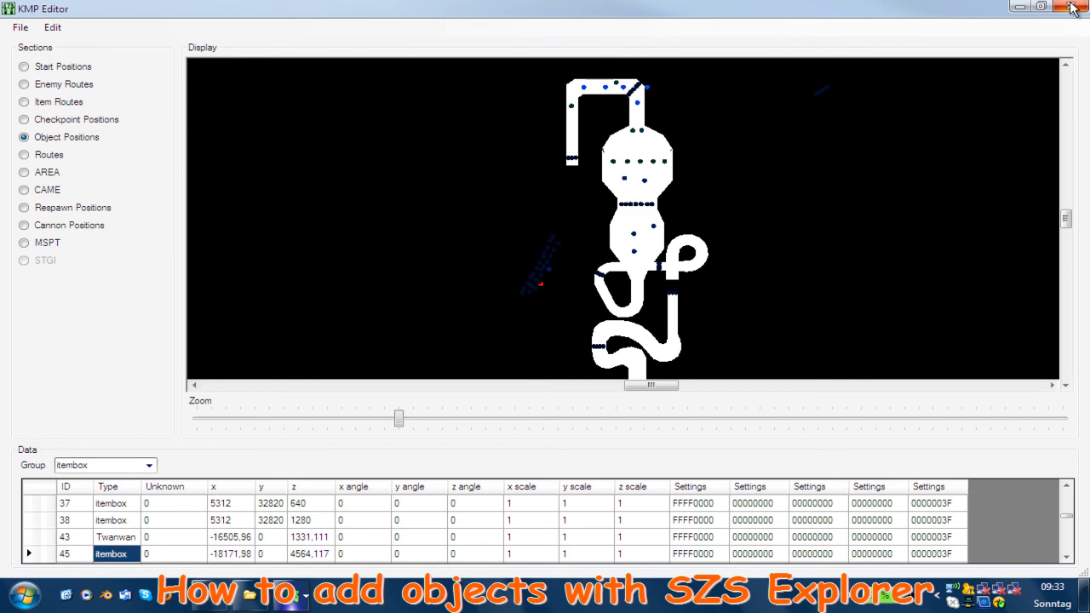
Close KMP Editor and reopen course.kmp from the SZS archive, displaying its object positions
{"action": "left_click", "coordinate": [1070, 7]}
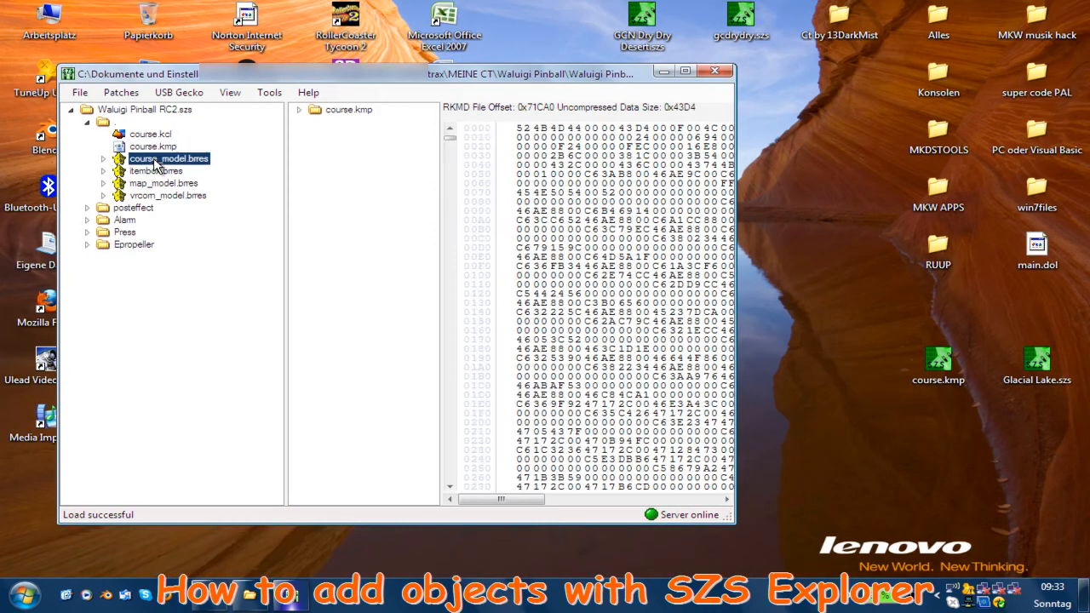
{"action": "left_click", "coordinate": [155, 158]}
{"action": "double_click", "coordinate": [155, 146]}
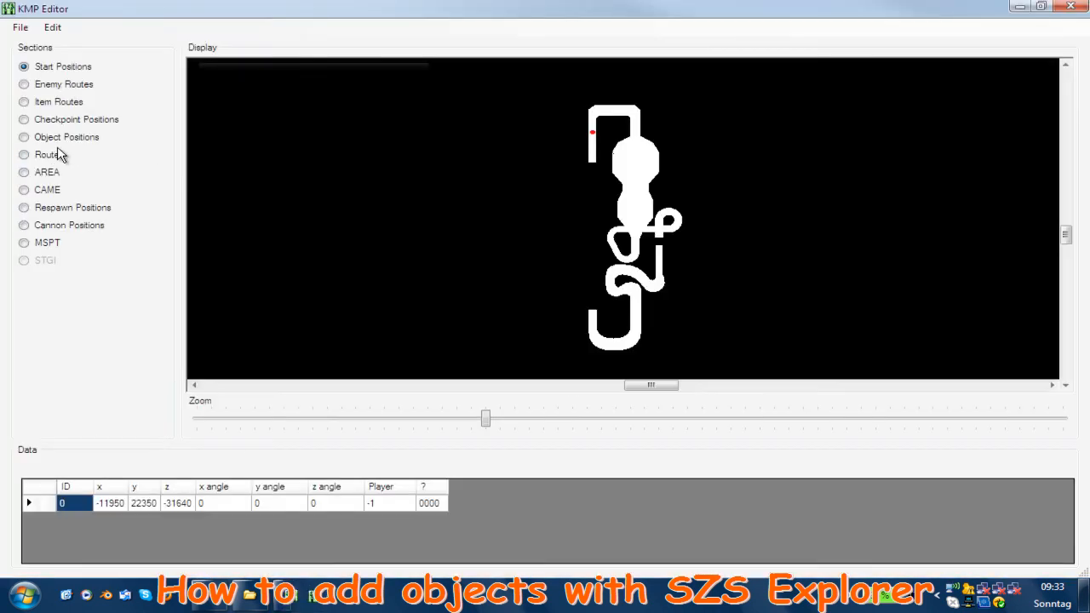
{"action": "left_click", "coordinate": [51, 140]}
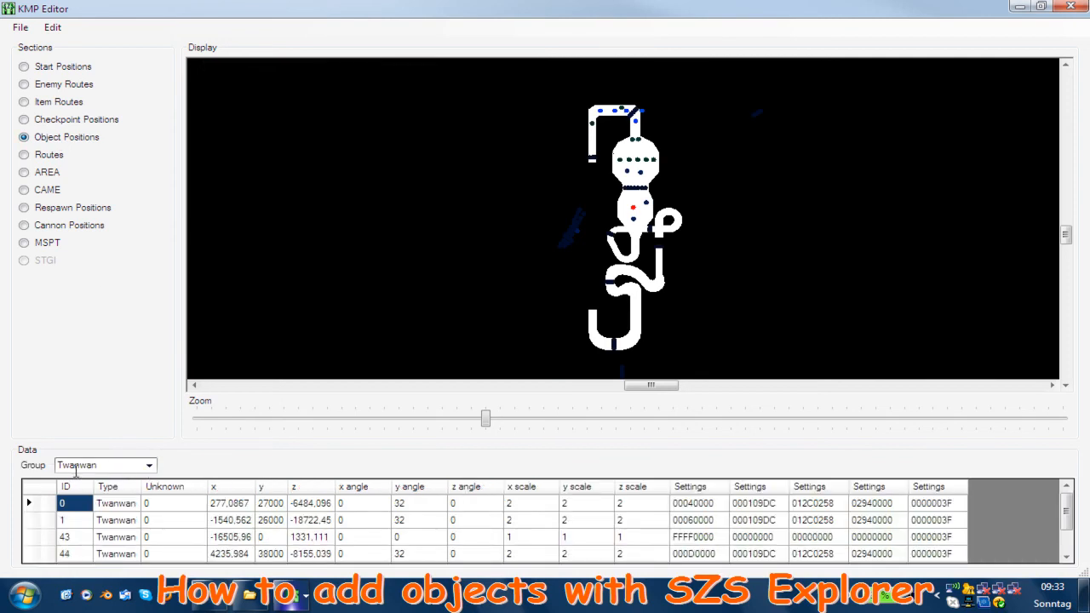
Examine the Twanwan entries and the group list, comparing the settings of object 43 with those of the other entries
{"action": "left_click", "coordinate": [90, 521]}
{"action": "left_click", "coordinate": [82, 537]}
{"action": "left_click", "coordinate": [83, 554]}
{"action": "scroll", "coordinate": [91, 558], "scroll_direction": "down", "scroll_amount": 1}
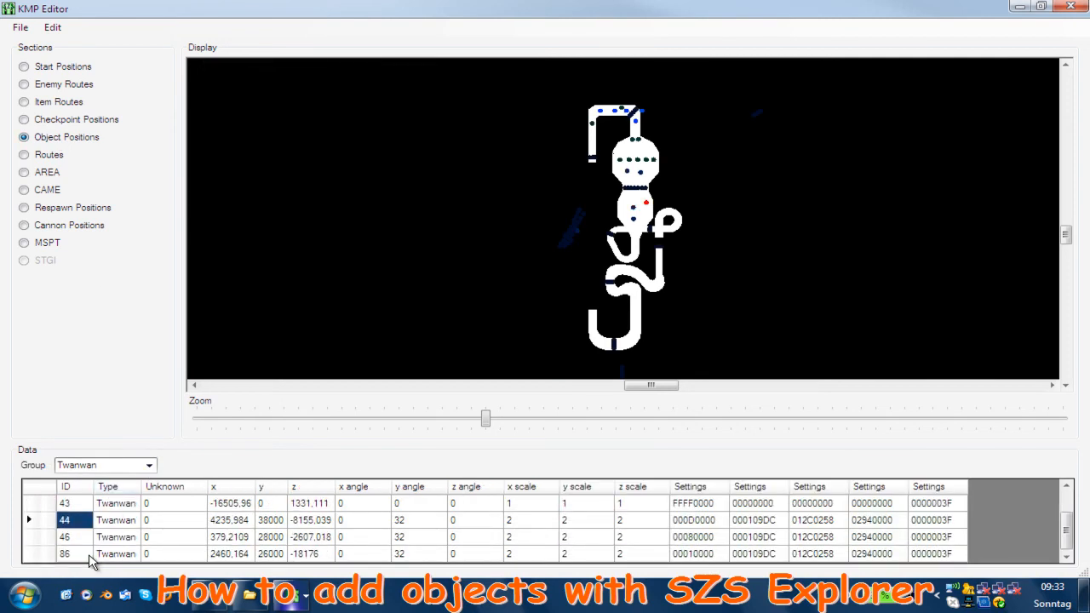
{"action": "left_click", "coordinate": [687, 503]}
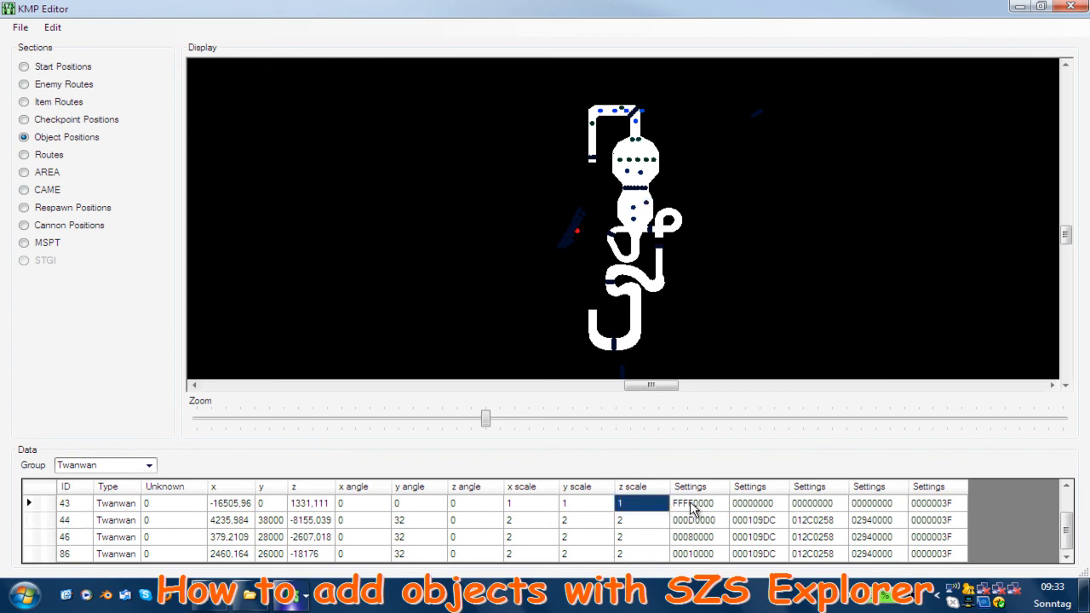
{"action": "left_click", "coordinate": [68, 504]}
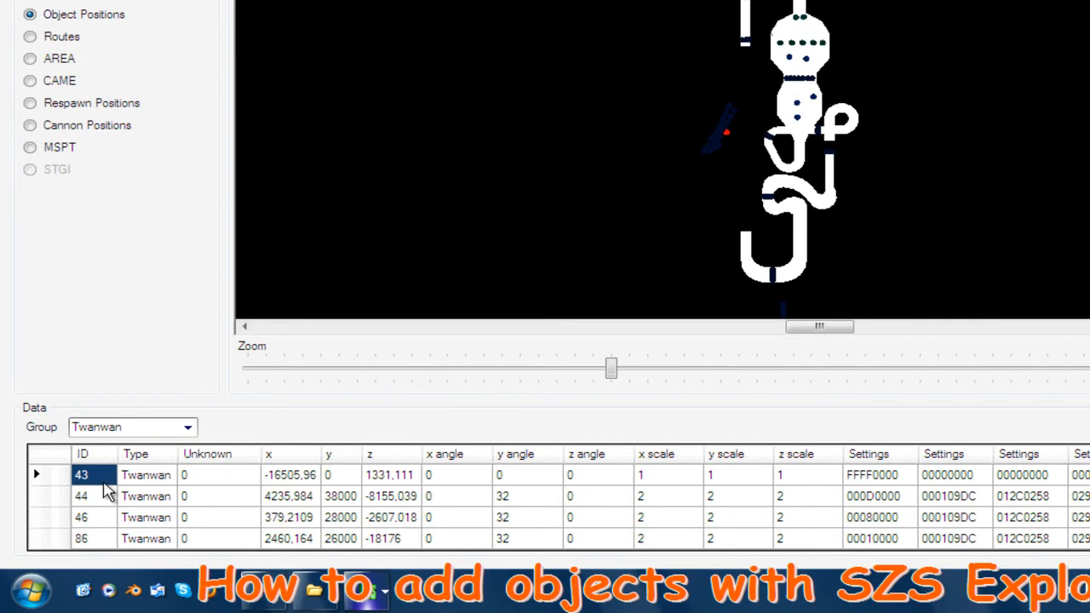
{"action": "left_click", "coordinate": [188, 432]}
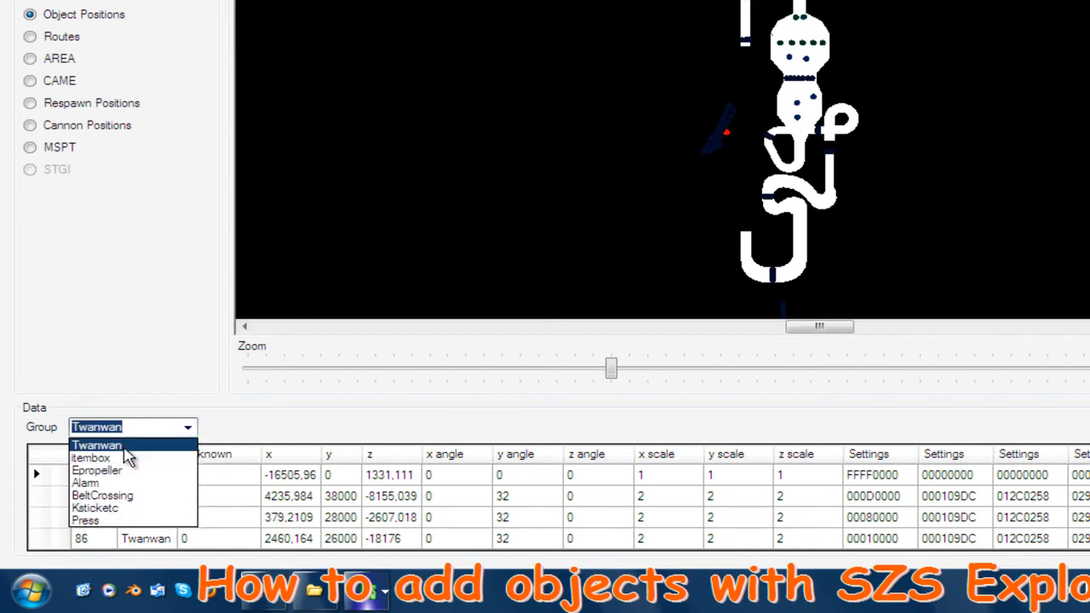
{"action": "left_click", "coordinate": [117, 447]}
{"action": "left_click", "coordinate": [108, 472]}
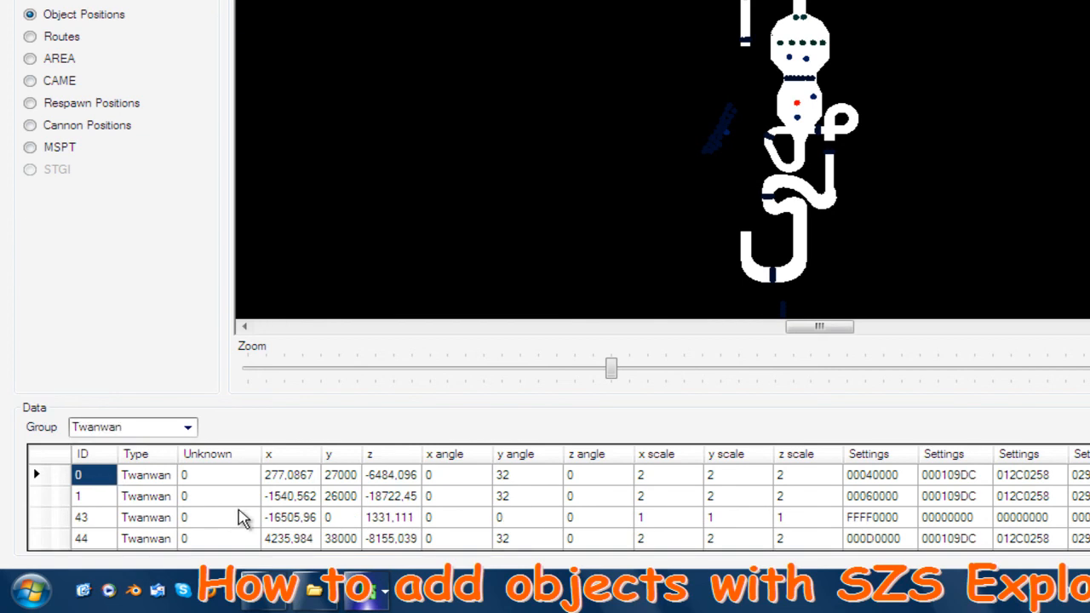
{"action": "left_click", "coordinate": [860, 521]}
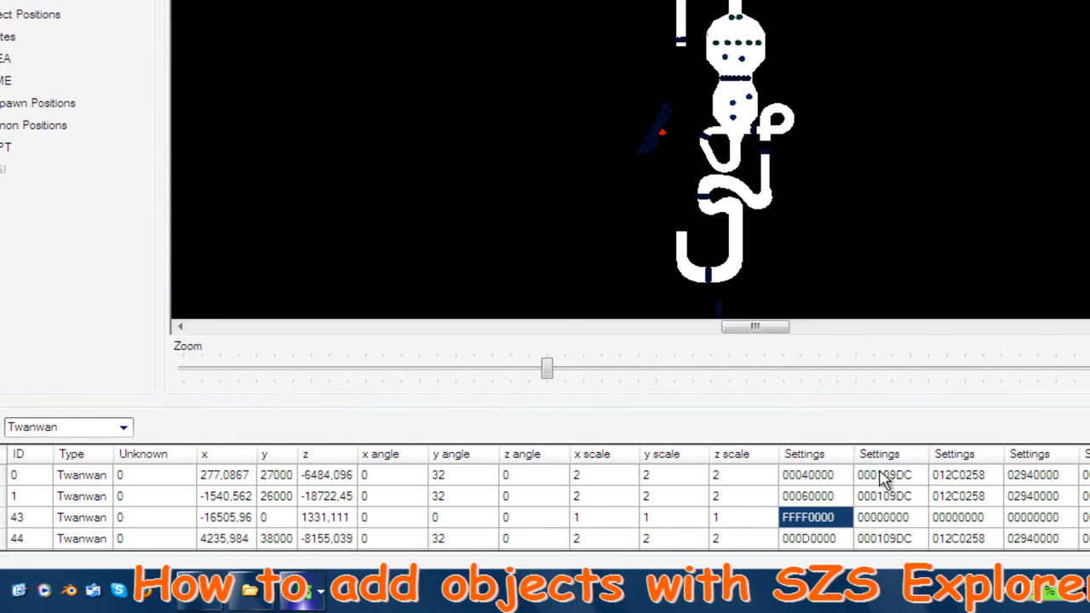
Copy the second settings value 000109DC from Twanwan object 0 to object 43
{"action": "left_click", "coordinate": [884, 478]}
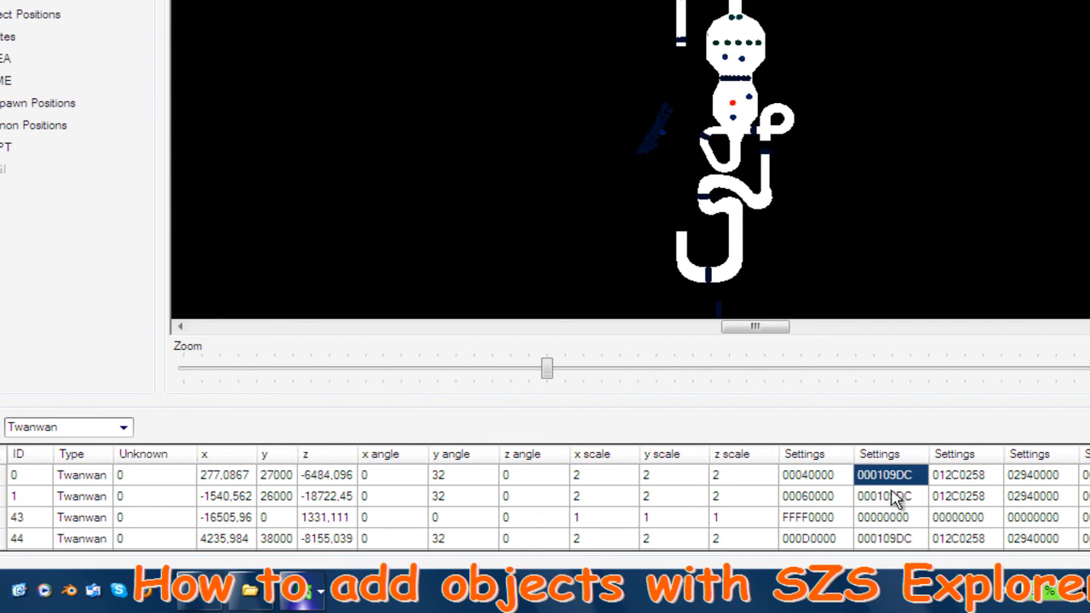
{"action": "left_click", "coordinate": [896, 476]}
{"action": "key", "text": "ctrl+c"}
{"action": "left_click", "coordinate": [900, 517]}
{"action": "left_click", "coordinate": [900, 517]}
{"action": "key", "text": "ctrl+v"}
Copy the third settings value 012C0258 from Twanwan object 0 to object 43
{"action": "left_click", "coordinate": [967, 477]}
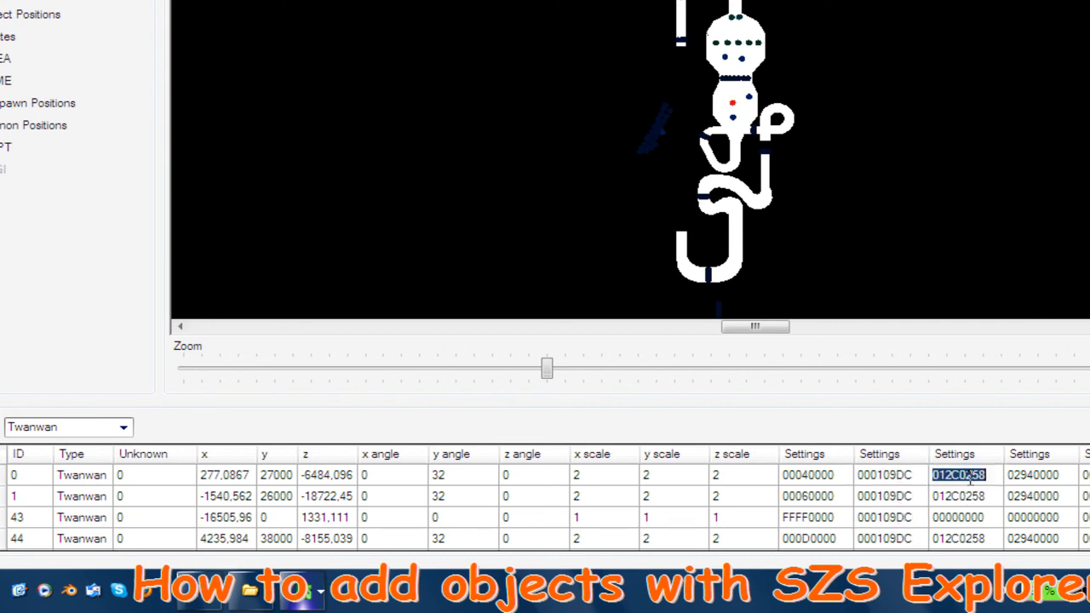
{"action": "key", "text": "ctrl+c"}
{"action": "left_click", "coordinate": [968, 517]}
{"action": "left_click", "coordinate": [967, 517]}
{"action": "key", "text": "ctrl+v"}
Replace the fourth settings value of object 43 with 02940000, copied from Twanwan object 0
{"action": "left_click", "coordinate": [1042, 475]}
{"action": "left_click", "coordinate": [1042, 475]}
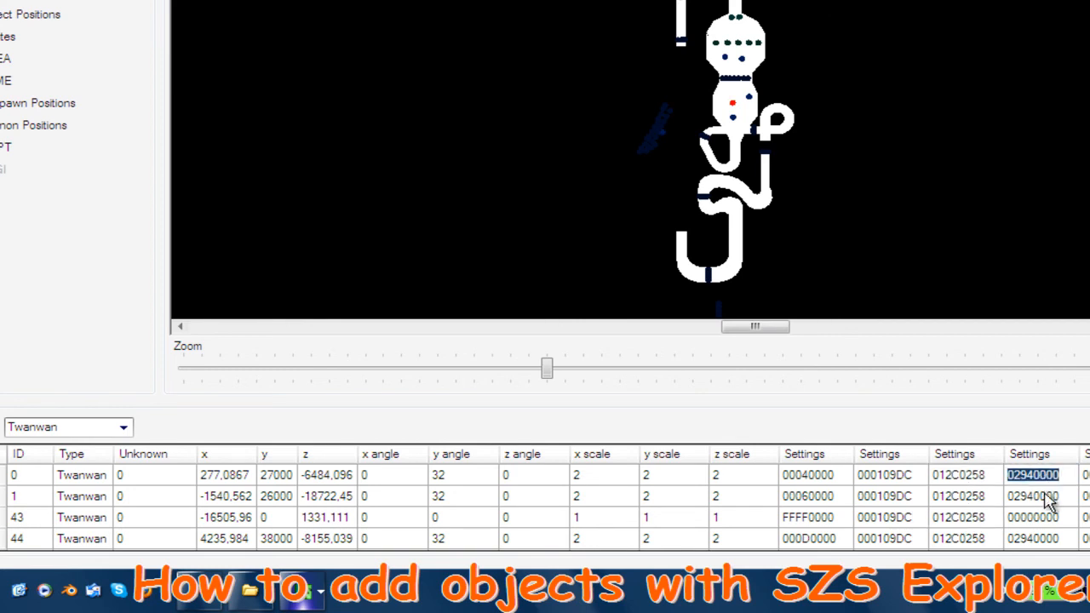
{"action": "left_click", "coordinate": [1042, 519]}
{"action": "left_click", "coordinate": [1042, 519]}
{"action": "key", "text": "Delete"}
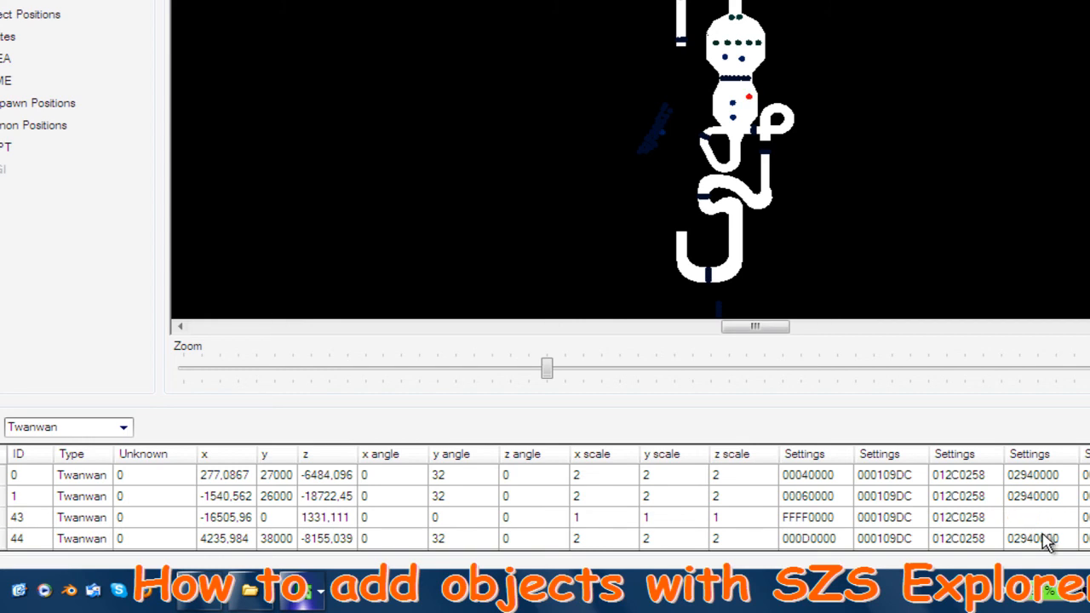
{"action": "key", "text": "ctrl+v"}
{"action": "key", "text": "Return"}
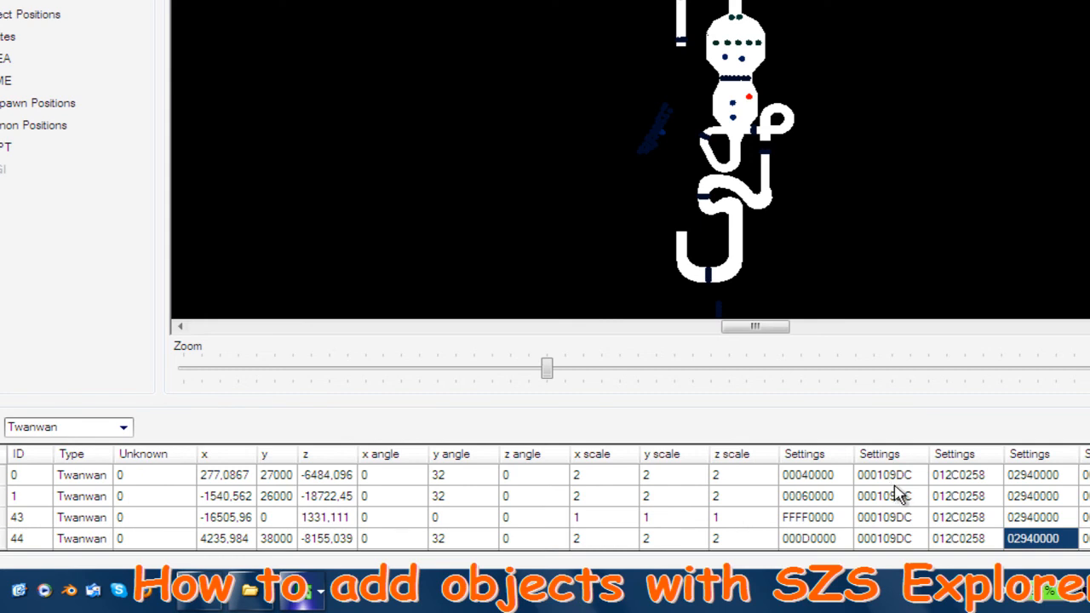
Check the first settings value of object 43, and in Routes locate points 70 and 71 of Section 10 on the map
{"action": "left_click", "coordinate": [808, 521]}
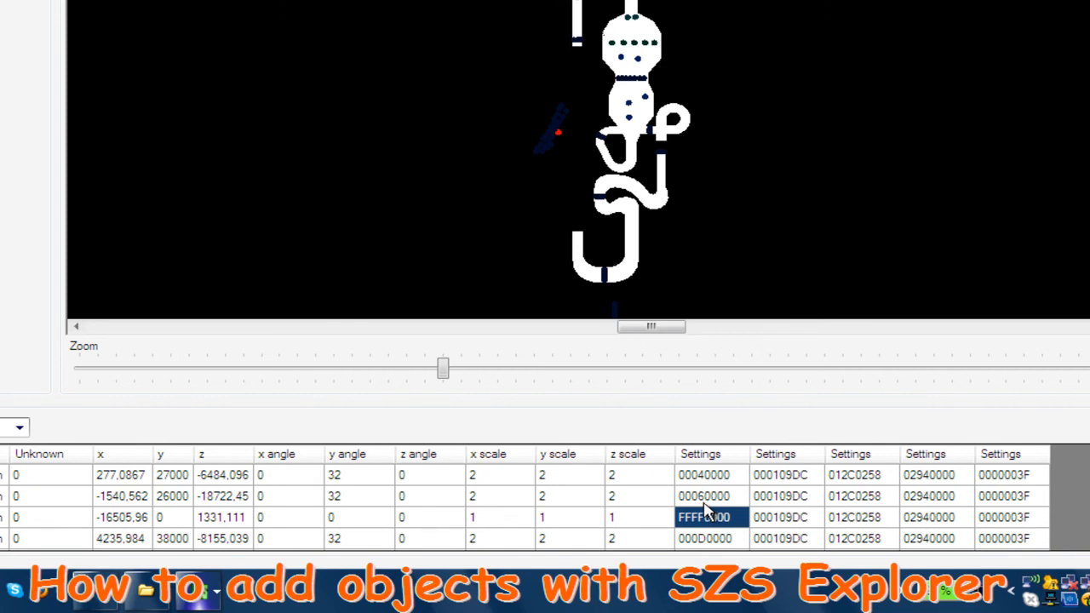
{"action": "left_click_drag", "start_coordinate": [443, 369], "coordinate": [235, 369]}
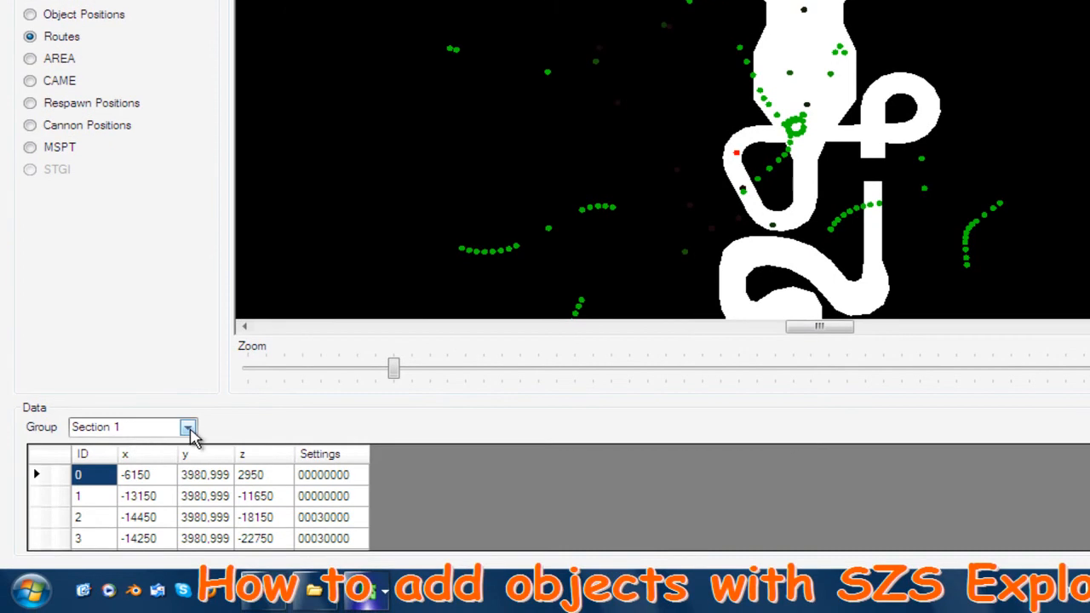
{"action": "left_click", "coordinate": [188, 467]}
{"action": "left_click", "coordinate": [161, 483]}
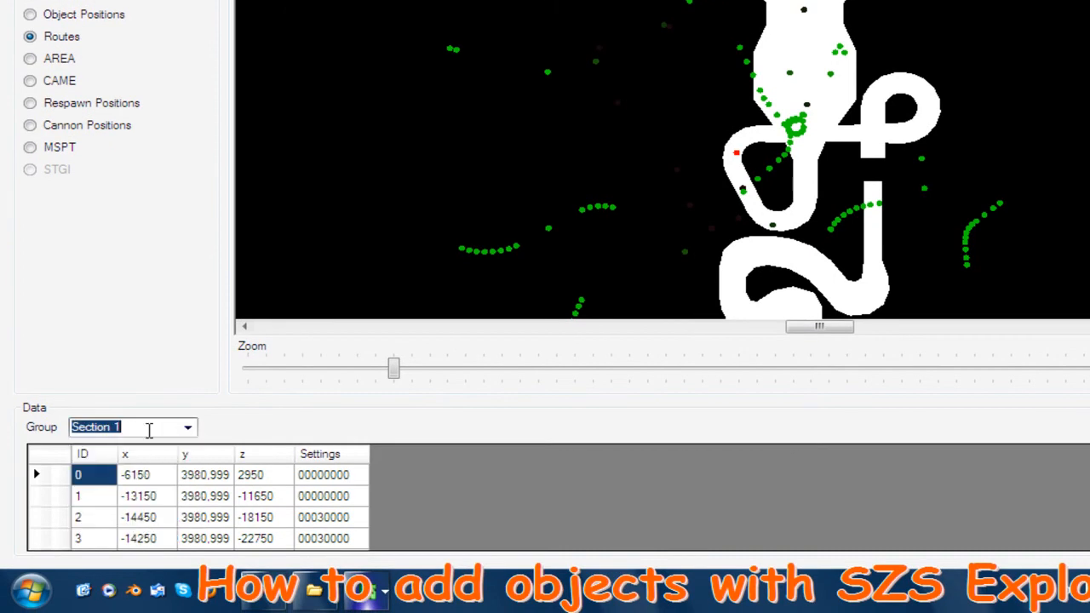
{"action": "scroll", "coordinate": [153, 432], "scroll_direction": "down", "scroll_amount": 1}
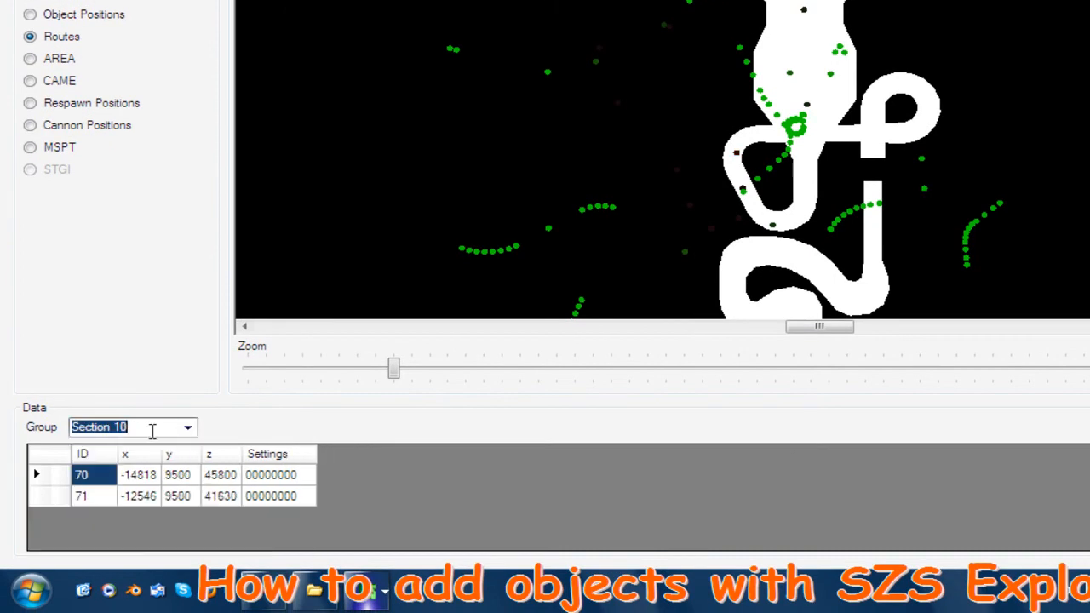
{"action": "left_click", "coordinate": [91, 494]}
{"action": "left_click_drag", "start_coordinate": [399, 372], "coordinate": [630, 392]}
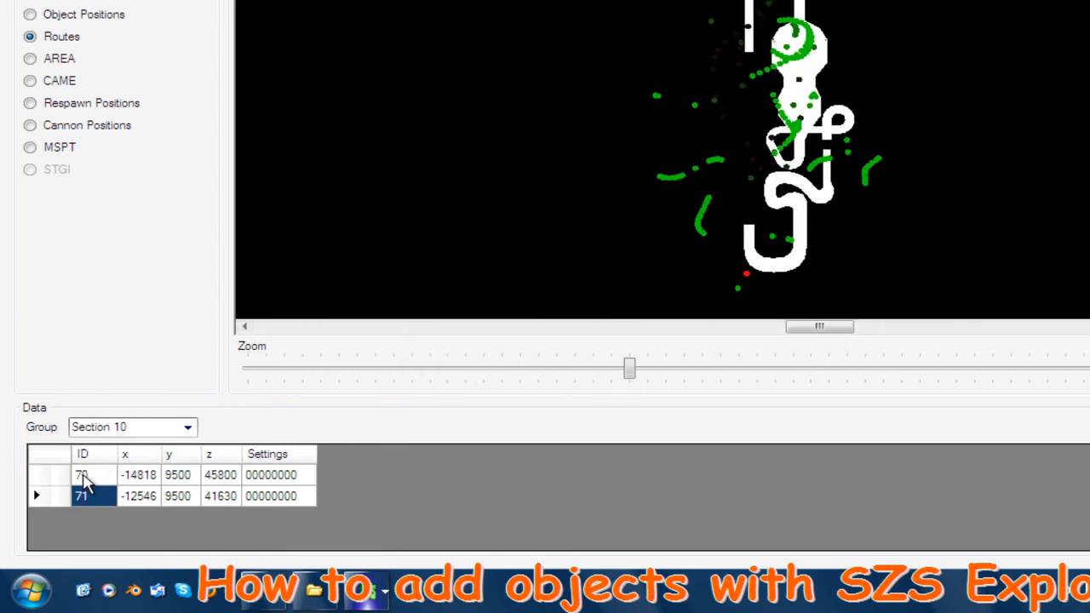
{"action": "left_click", "coordinate": [81, 474]}
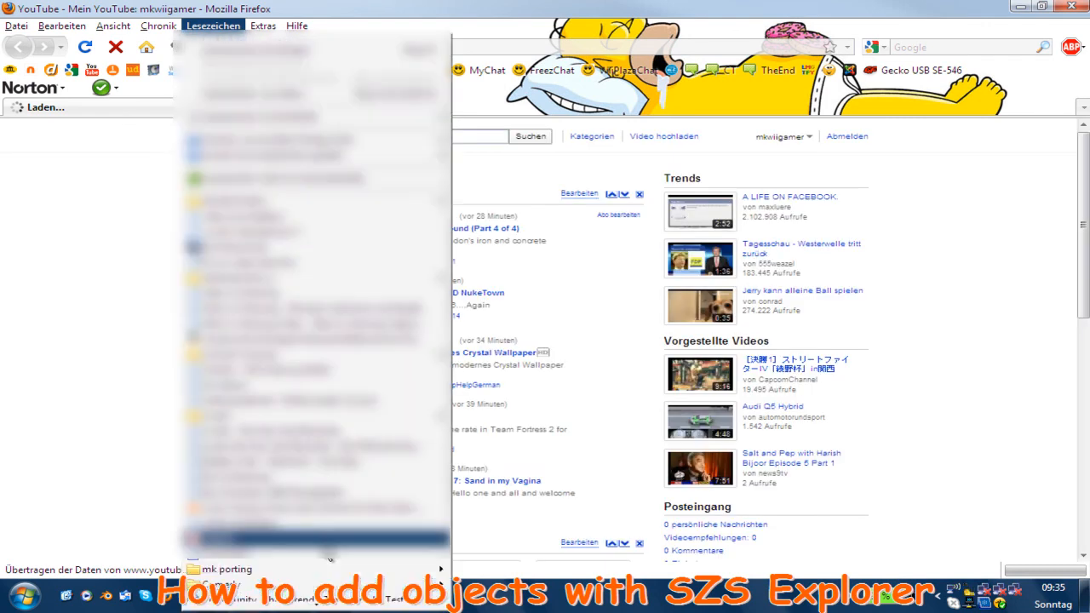
Switch to Firefox and open the bookmarked decimal, hexadecimal and binary conversion page from the mk porting folder
{"action": "mouse_move", "coordinate": [346, 570]}
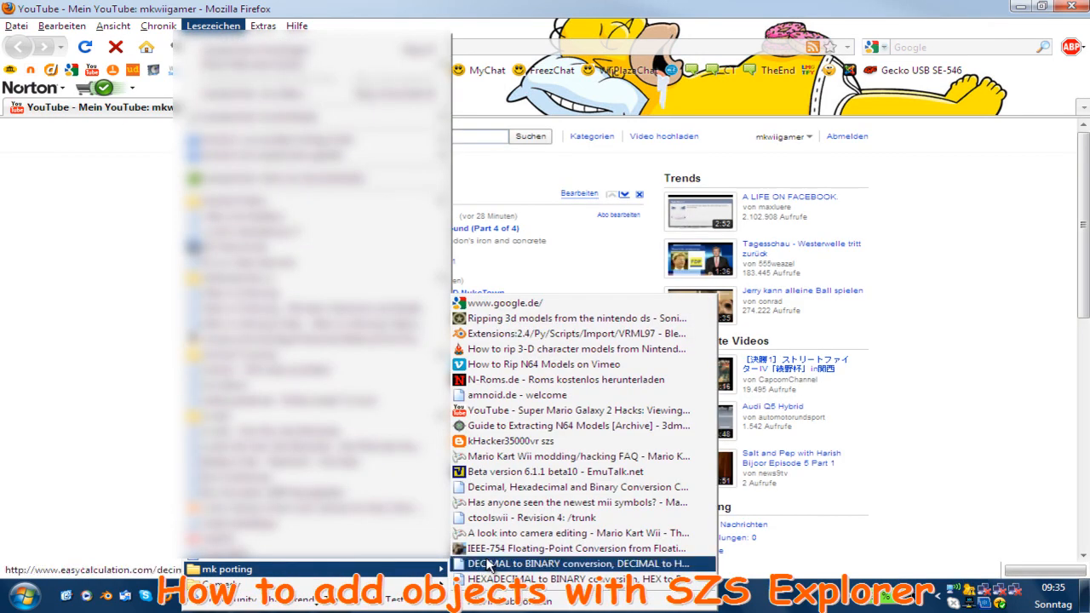
{"action": "left_click", "coordinate": [498, 491]}
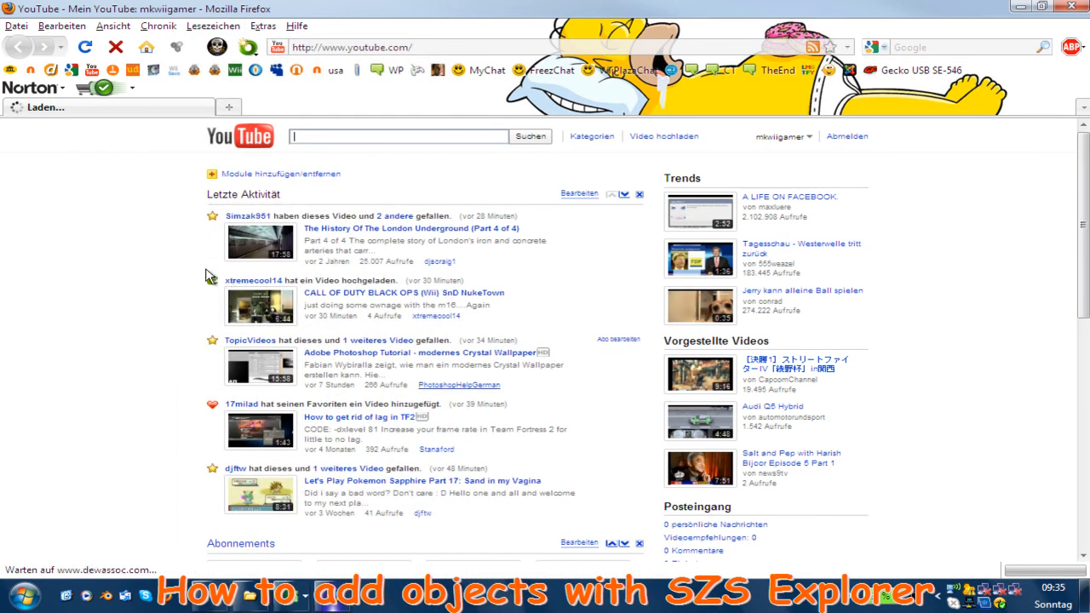
{"action": "scroll", "coordinate": [210, 276], "scroll_direction": "down", "scroll_amount": 2}
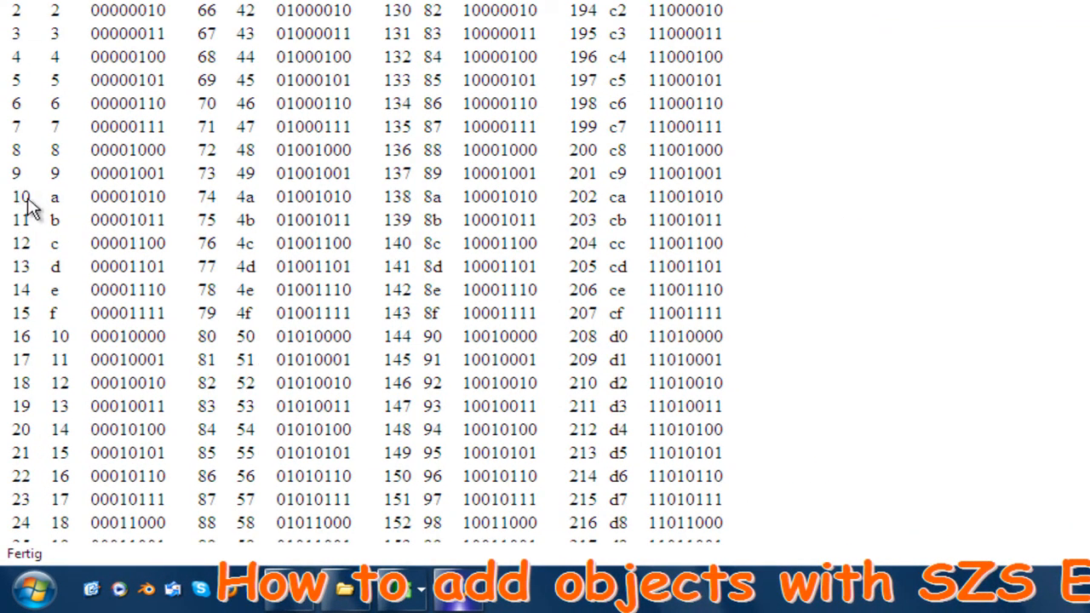
Look up the hexadecimal values of 10 and 9 in the conversion table and return to KMP Editor
{"action": "double_click", "coordinate": [52, 198]}
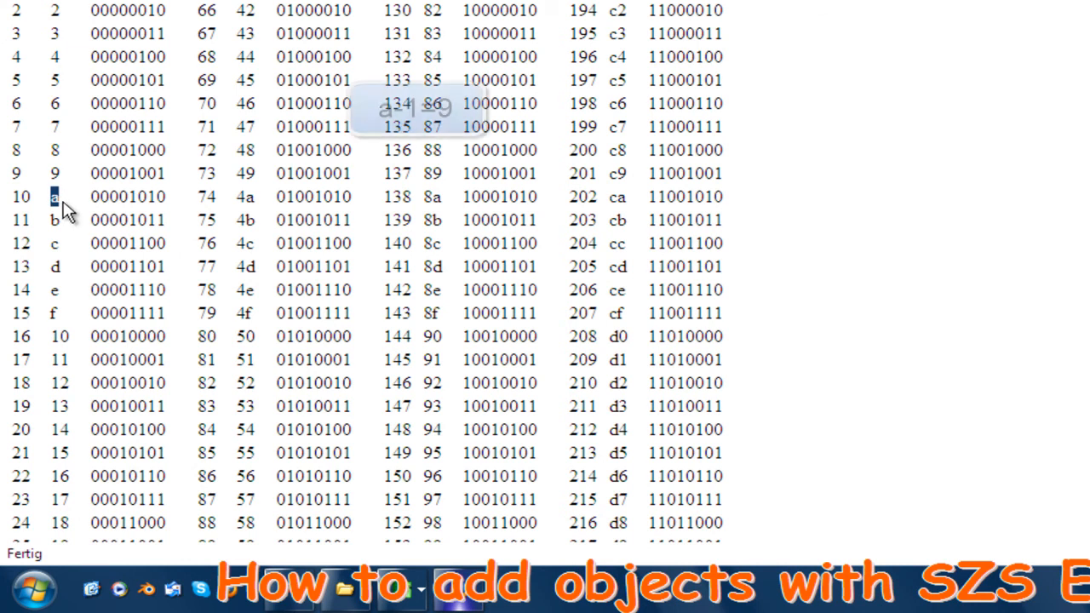
{"action": "double_click", "coordinate": [51, 173]}
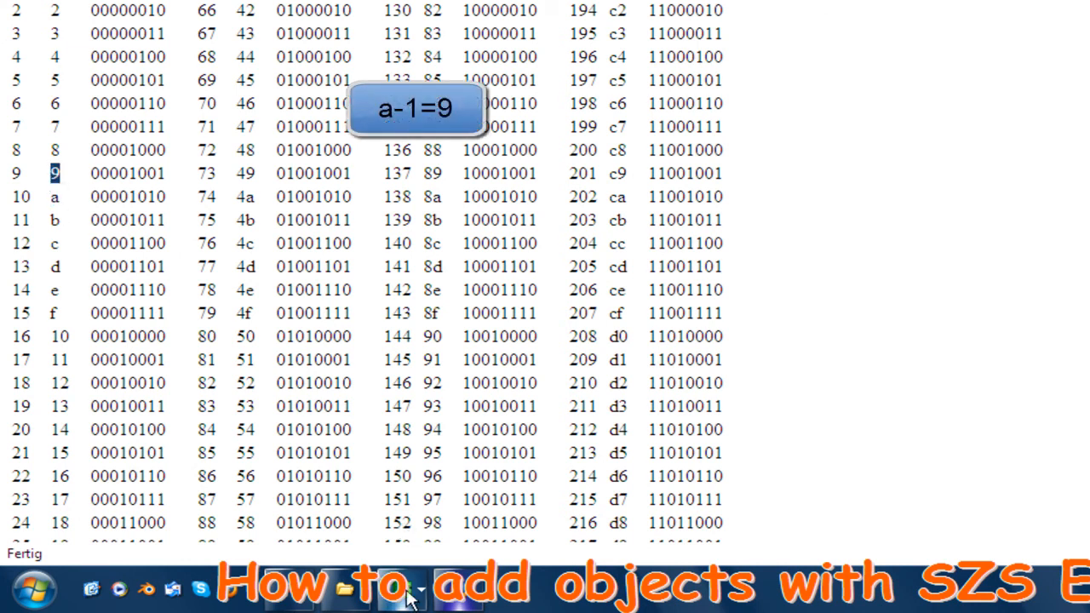
{"action": "left_click", "coordinate": [448, 575]}
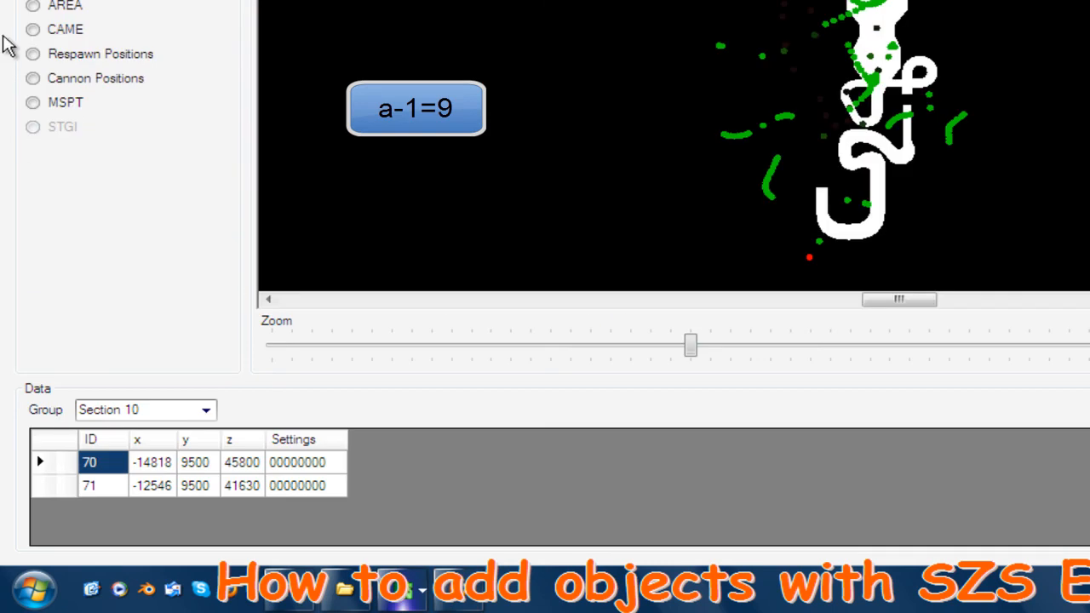
Return to the Twanwan objects and set the first settings value of object 43 to 00090000
{"action": "left_click", "coordinate": [51, 0]}
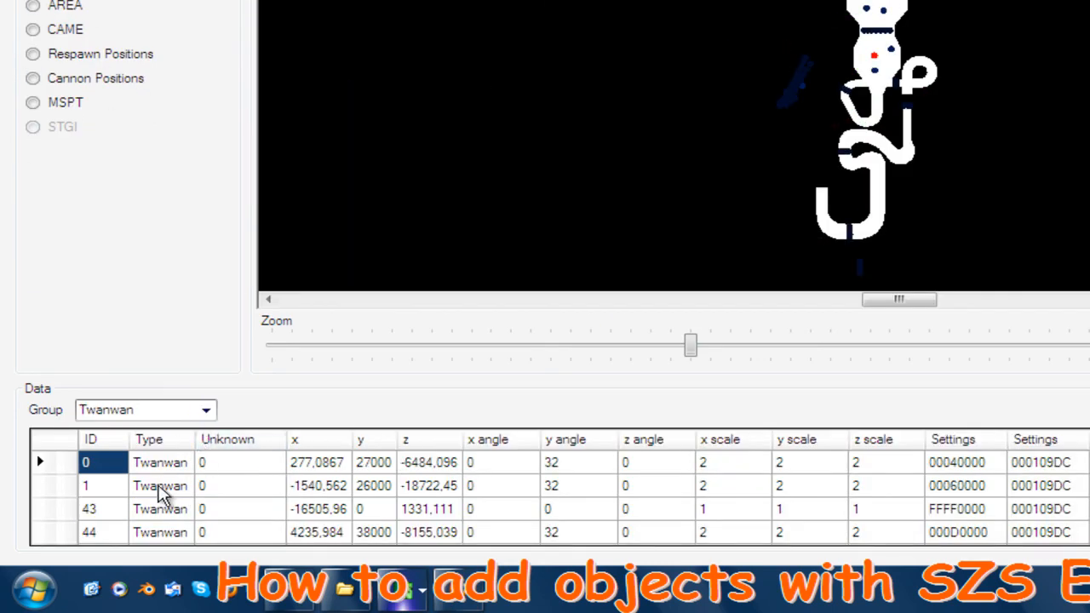
{"action": "left_click", "coordinate": [108, 509]}
{"action": "double_click", "coordinate": [963, 512]}
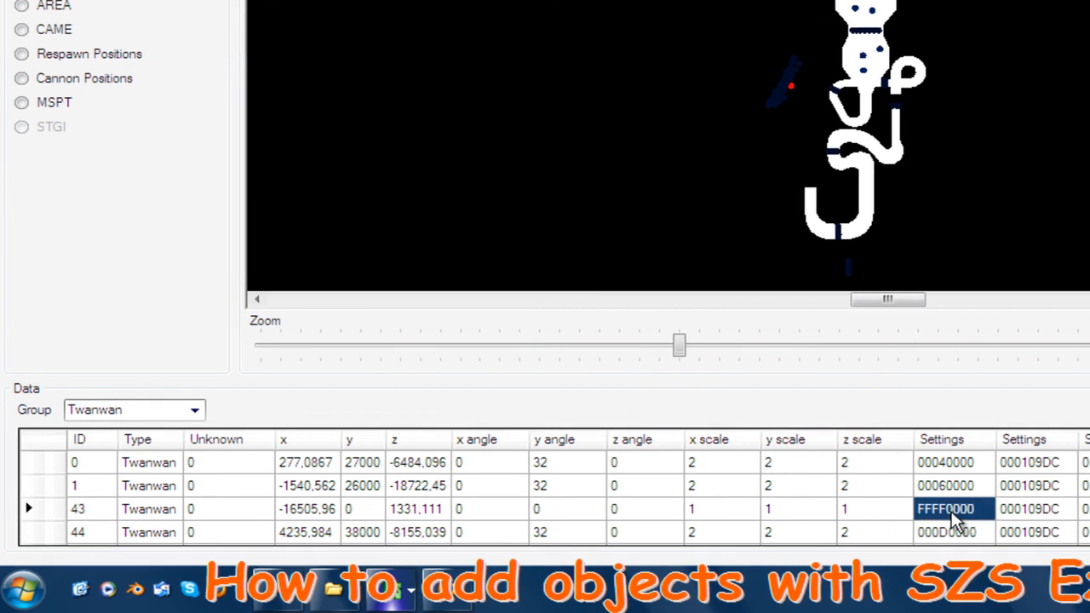
{"action": "left_click_drag", "start_coordinate": [958, 510], "coordinate": [931, 512]}
{"action": "key", "text": "BackSpace"}
{"action": "type", "text": "0009"}
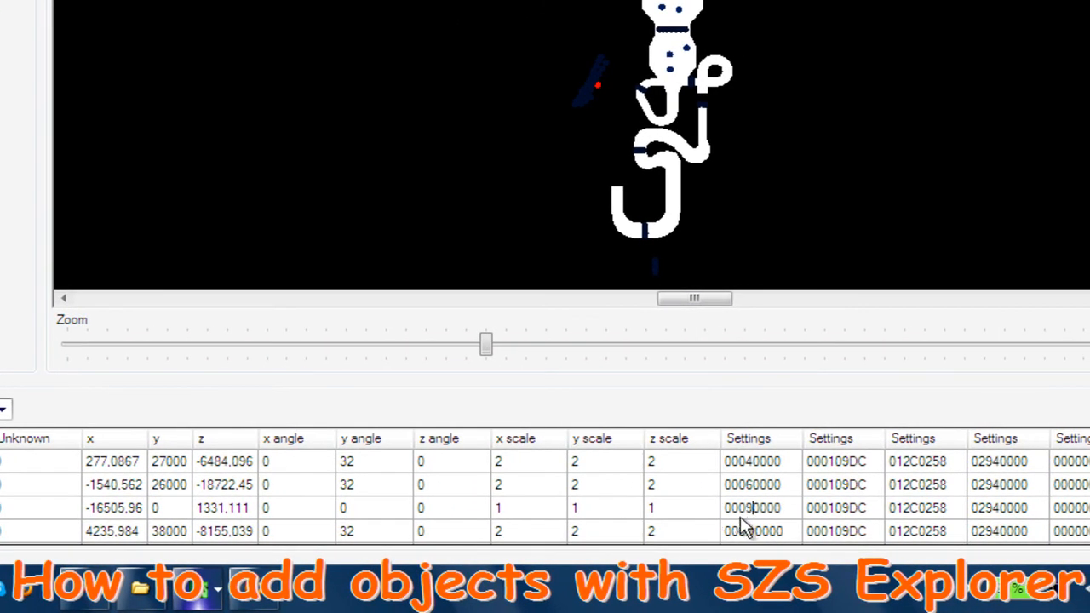
{"action": "key", "text": "Return"}
{"action": "left_click", "coordinate": [747, 508]}
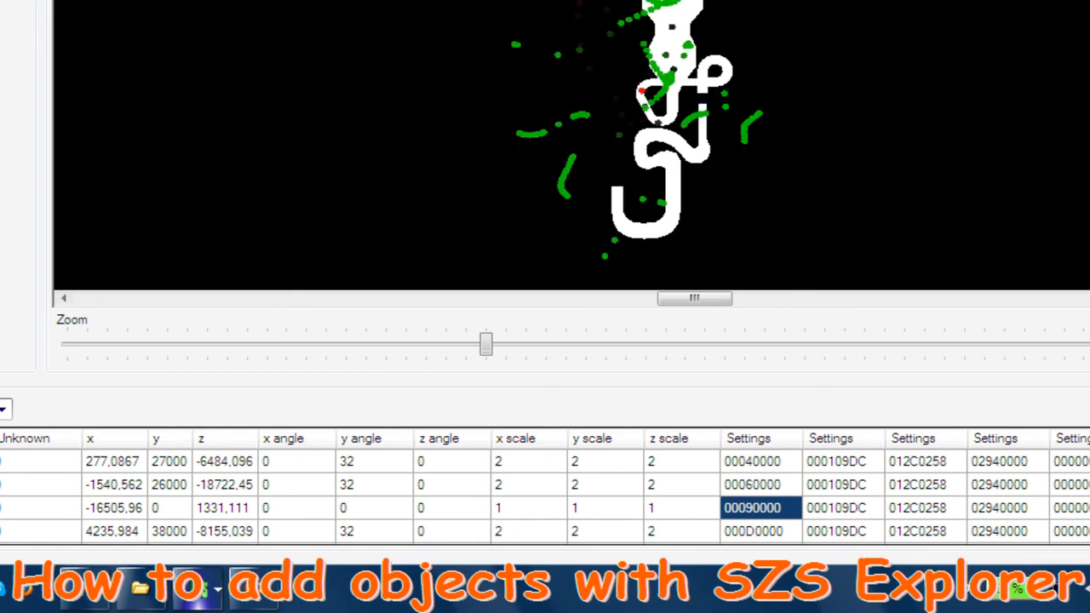
Display the route points of Section 10
{"action": "left_click", "coordinate": [2, 409]}
{"action": "left_click_drag", "start_coordinate": [3, 457], "coordinate": [6, 519]}
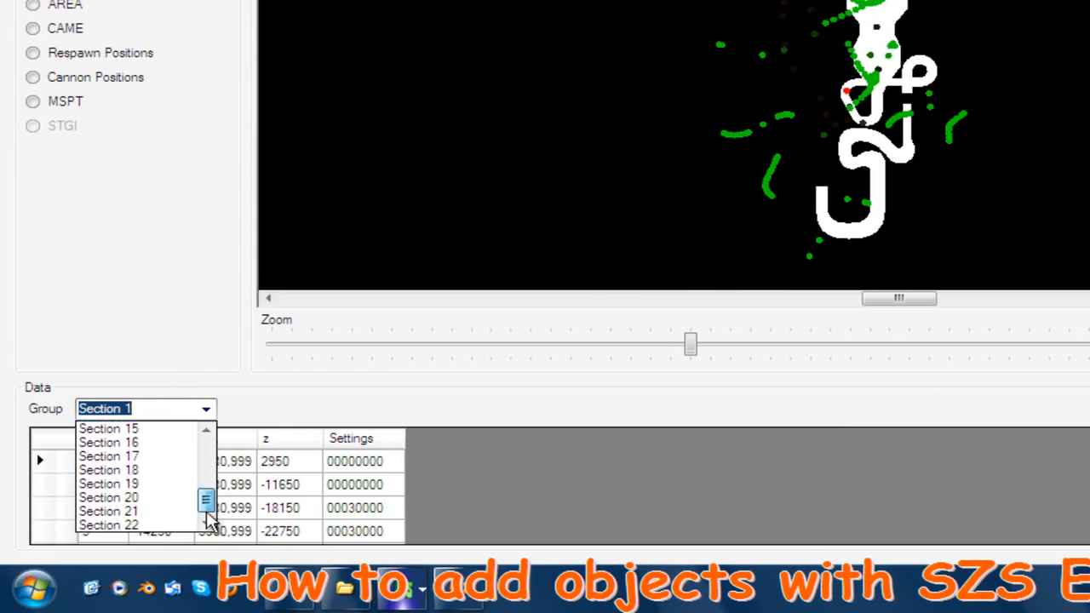
{"action": "scroll", "coordinate": [166, 441], "scroll_direction": "up", "scroll_amount": 1}
{"action": "scroll", "coordinate": [167, 450], "scroll_direction": "up", "scroll_amount": 5}
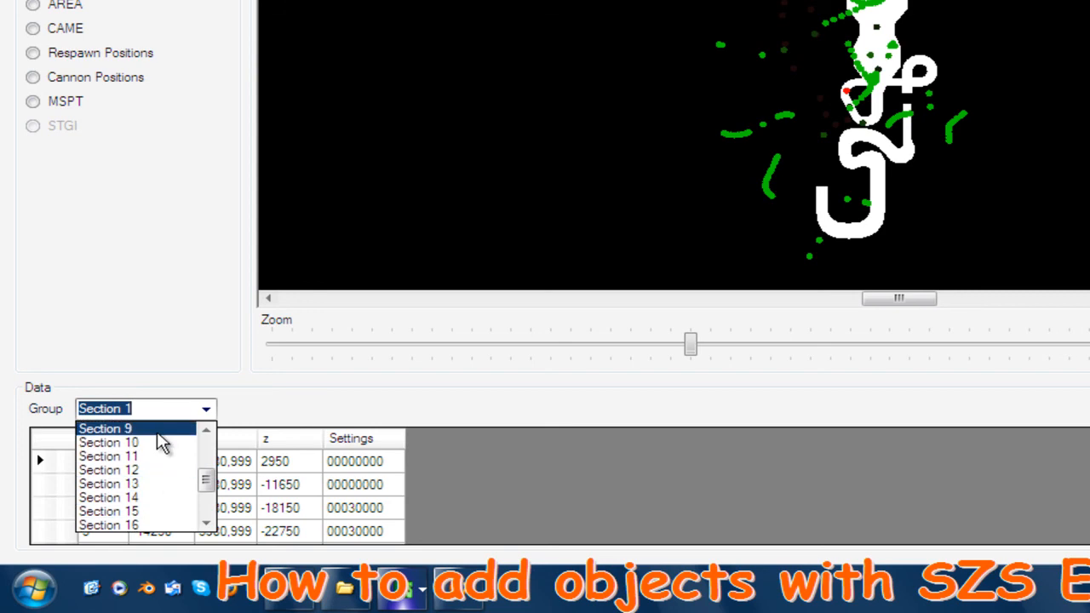
{"action": "left_click", "coordinate": [164, 442]}
Locate route points 70 and 71 on the map and check their y values
{"action": "left_click", "coordinate": [103, 479]}
{"action": "left_click", "coordinate": [101, 485]}
{"action": "left_click", "coordinate": [114, 462]}
{"action": "left_click", "coordinate": [116, 484]}
{"action": "left_click", "coordinate": [114, 463]}
{"action": "left_click", "coordinate": [115, 485]}
{"action": "left_click", "coordinate": [111, 466]}
{"action": "left_click", "coordinate": [114, 487]}
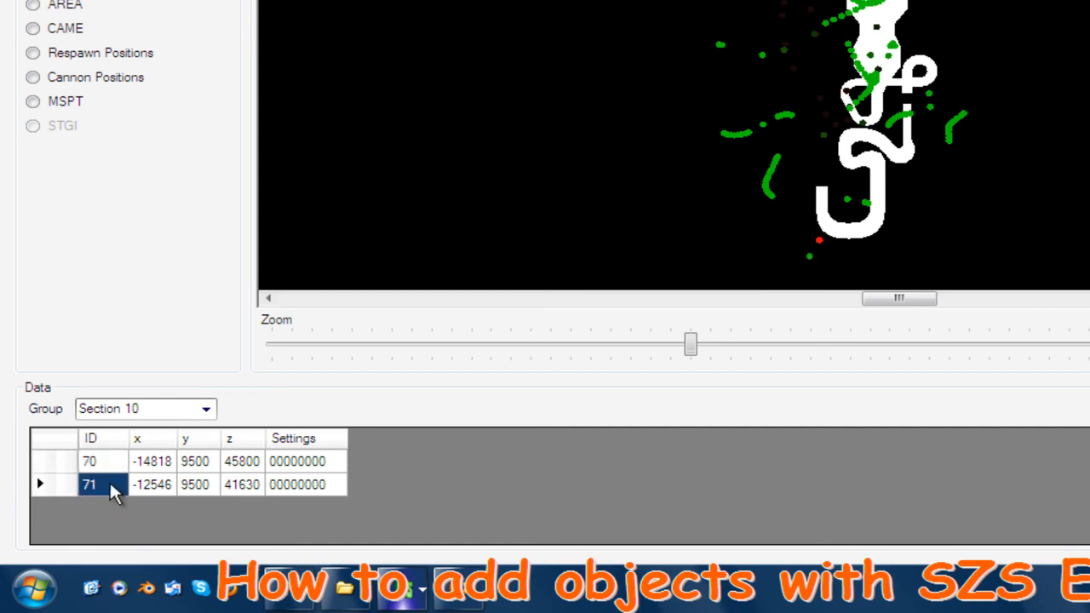
{"action": "left_click", "coordinate": [189, 469]}
{"action": "left_click", "coordinate": [194, 483]}
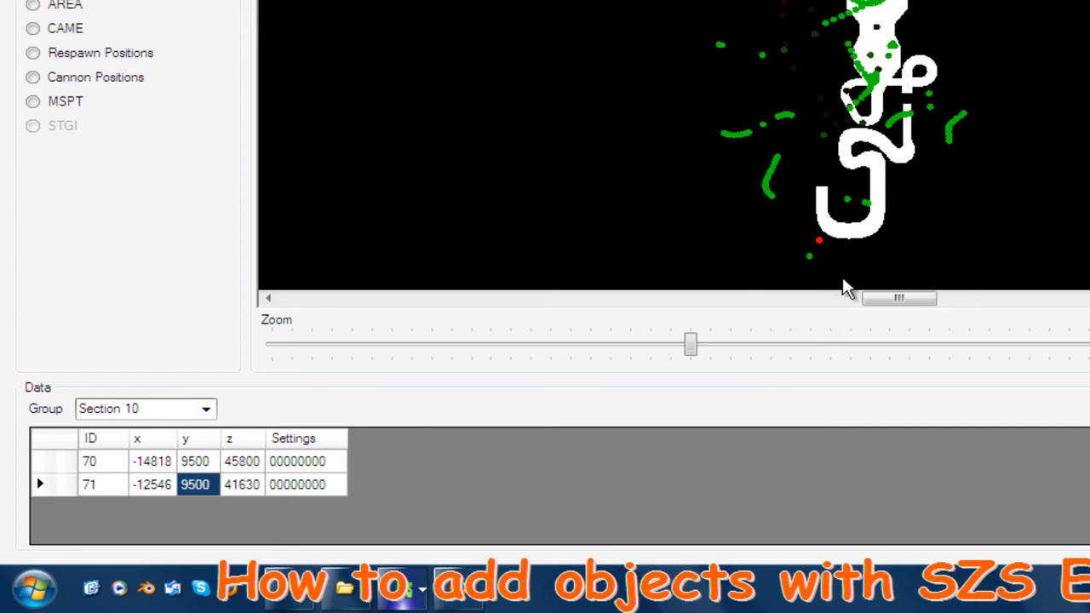
Move point 71 onto the upper track at about x 3093, z -17909, and point 70 beside it at about x 3291, z -15385
{"action": "left_click_drag", "start_coordinate": [820, 238], "coordinate": [891, 11]}
{"action": "left_click_drag", "start_coordinate": [810, 257], "coordinate": [886, 18]}
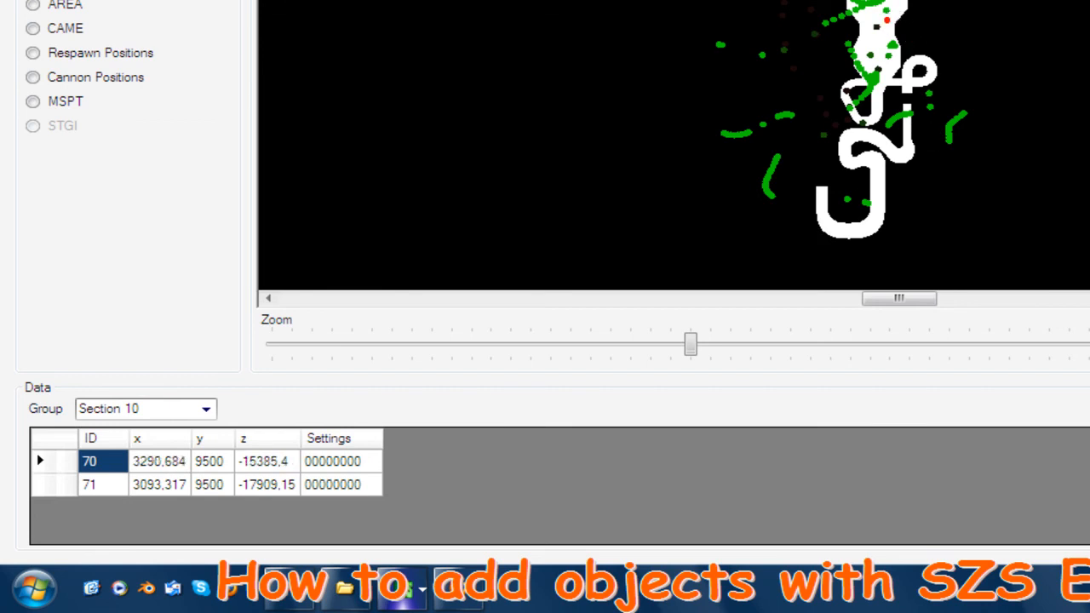
Close the KMP editor and the SZS archive window to return to the desktop
{"action": "key", "text": "alt+F4"}
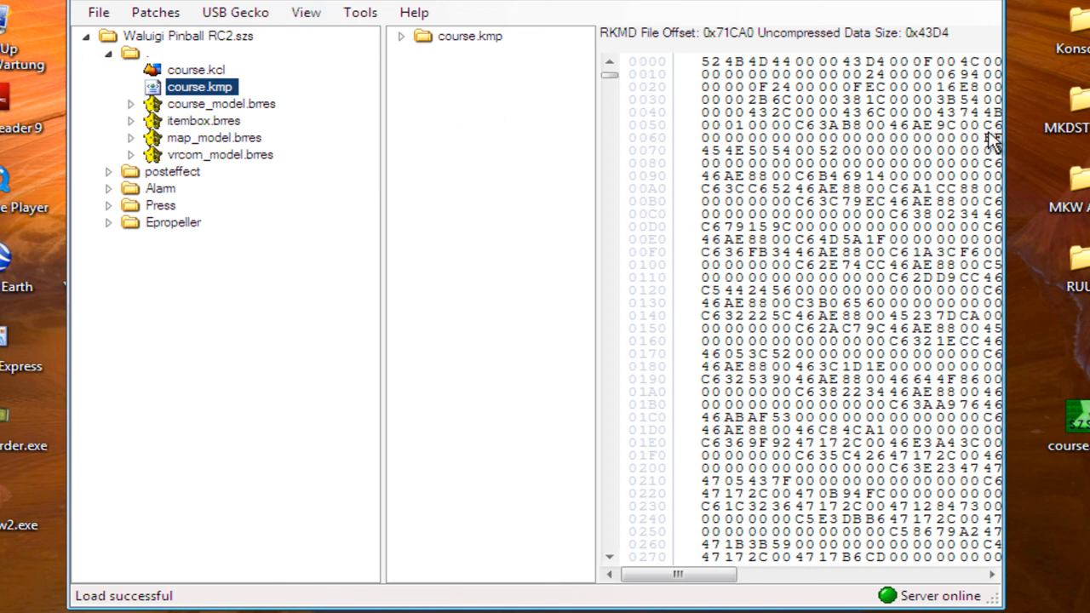
{"action": "left_click", "coordinate": [992, 10]}
{"action": "left_click", "coordinate": [547, 388]}
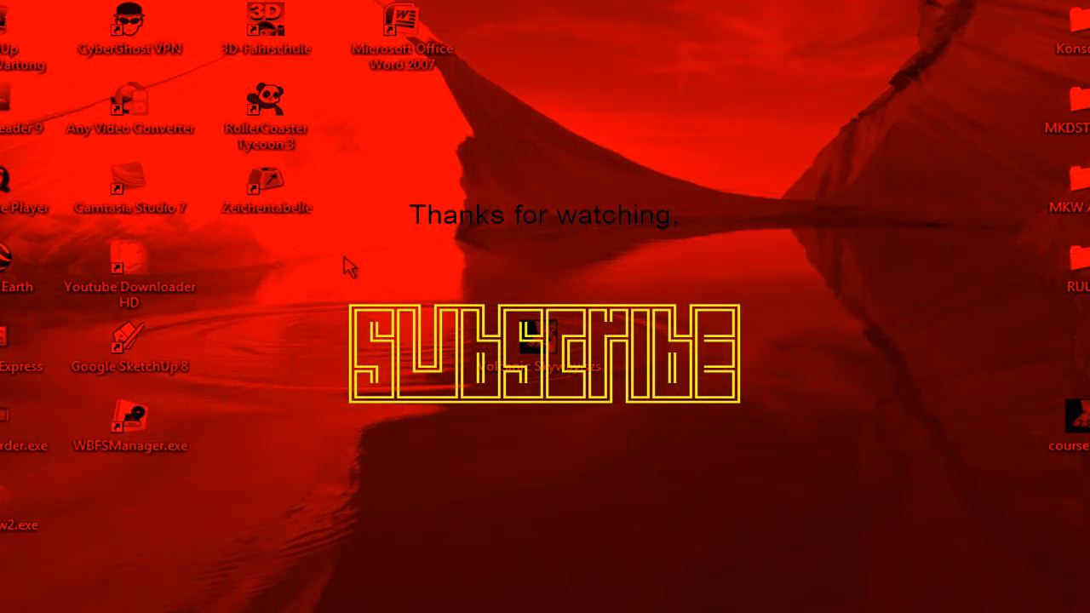
{"action": "left_click_drag", "start_coordinate": [344, 257], "coordinate": [391, 244]}
{"action": "left_click", "coordinate": [168, 590]}
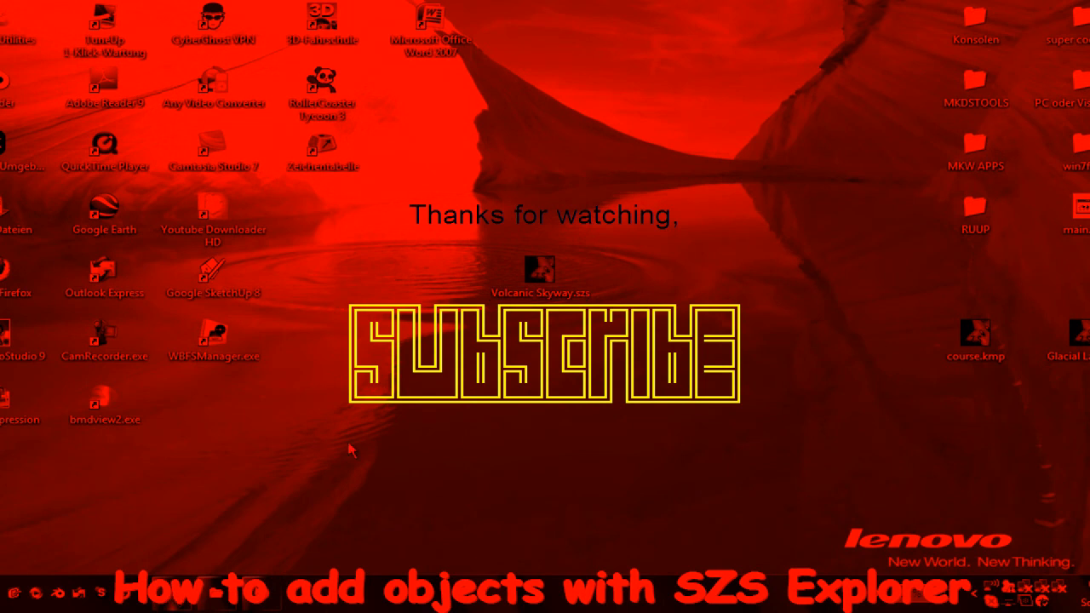